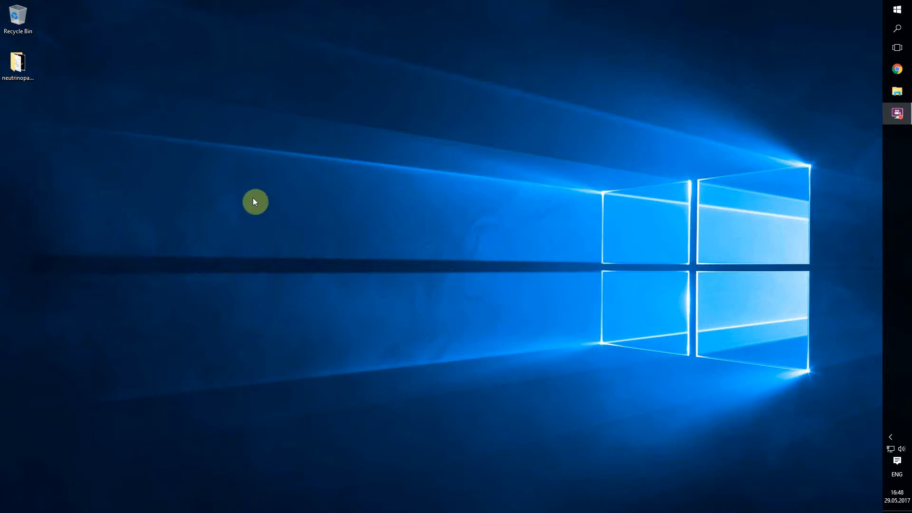
Visit the neutrinoparticles.com downloads page in a new browser window
click(896, 68)
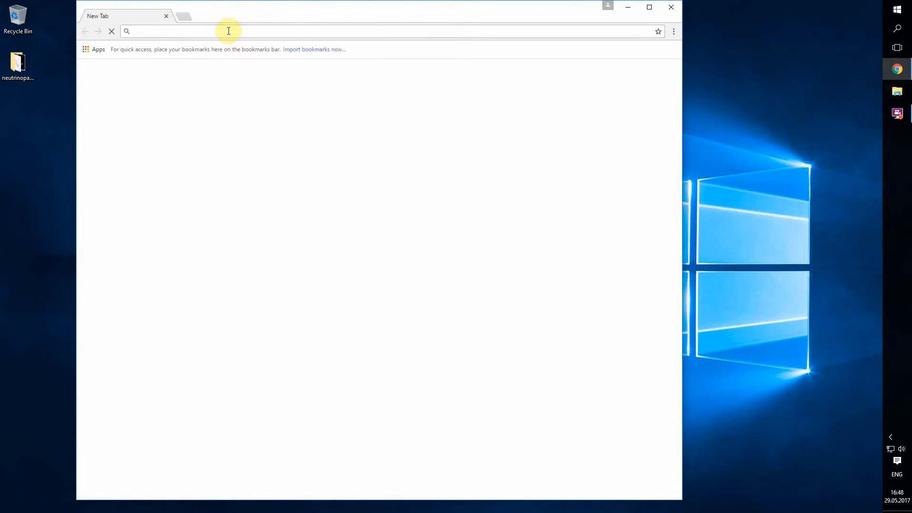
text(neutrinoparticles.com)
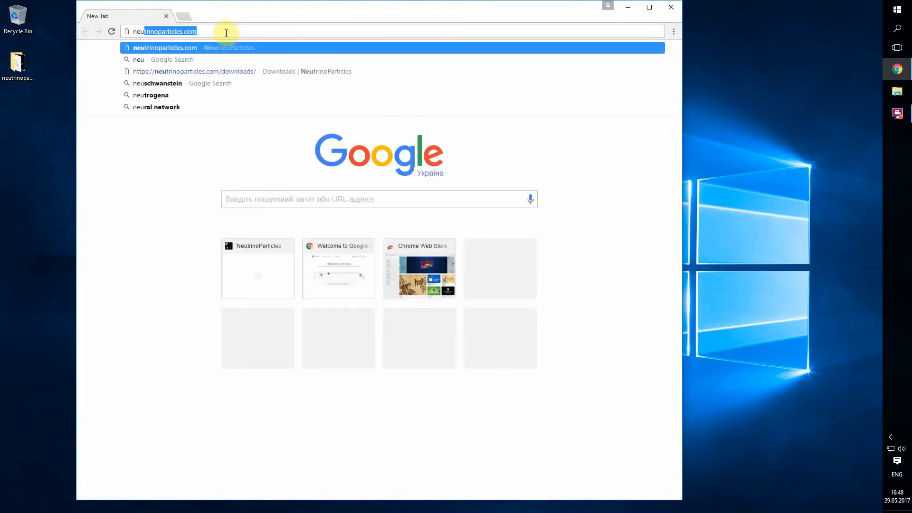
key(Return)
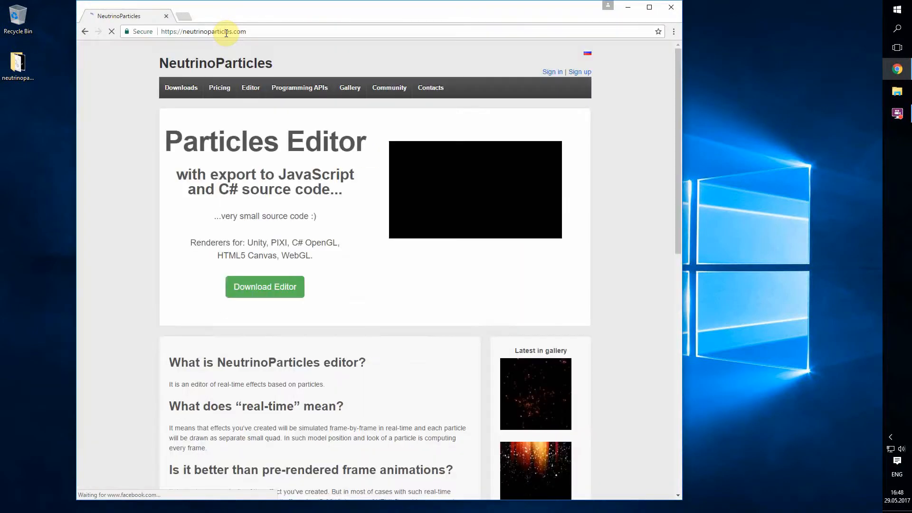
click(182, 90)
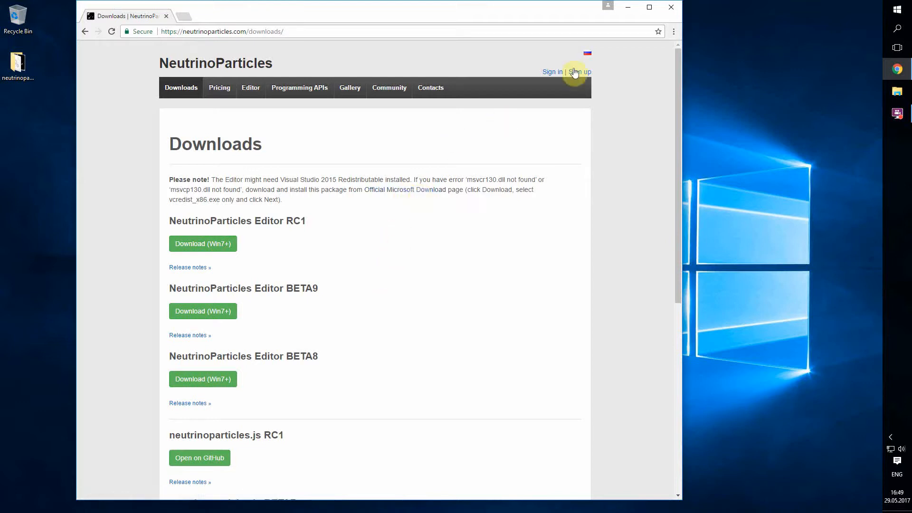
Close the browser and launch NeutrinoParticles Editor from the neutrinoparticles desktop folder
click(671, 8)
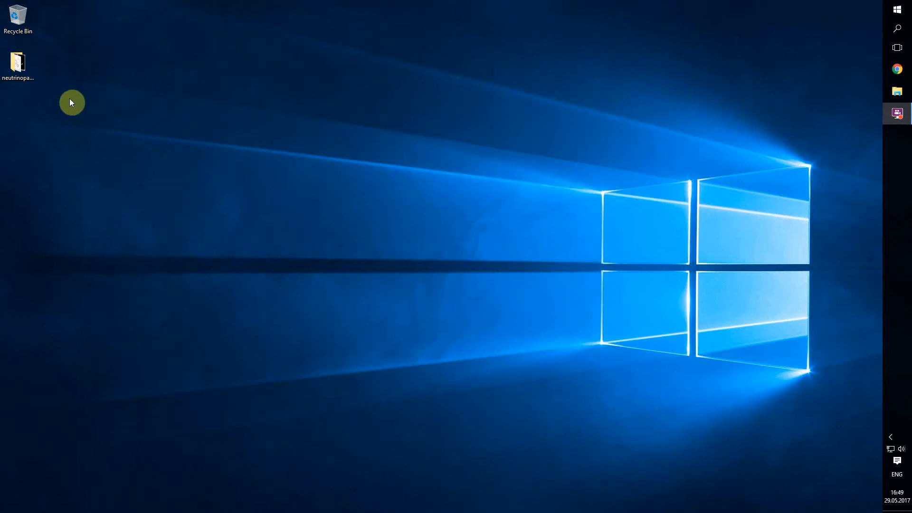
double_click(22, 74)
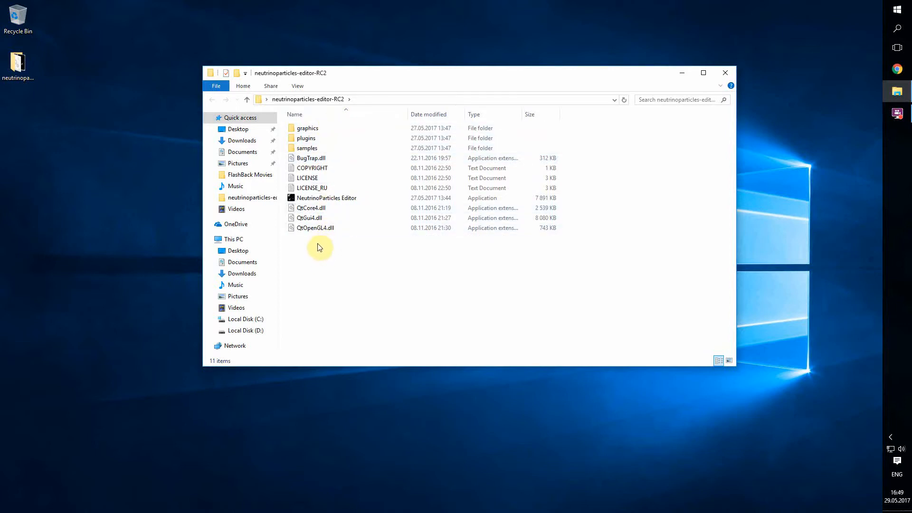
click(323, 203)
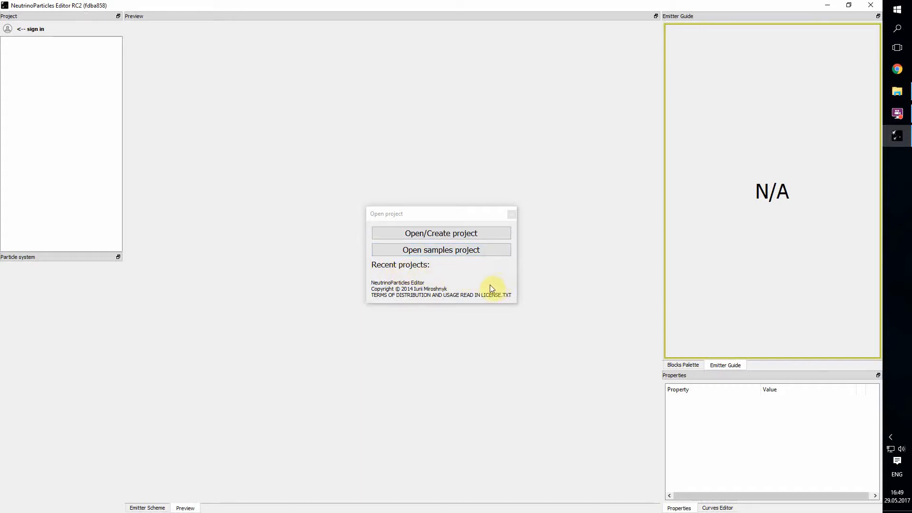
Open the bundled samples project and load the Birds effect with its Near, Middle and Far emitters
click(443, 251)
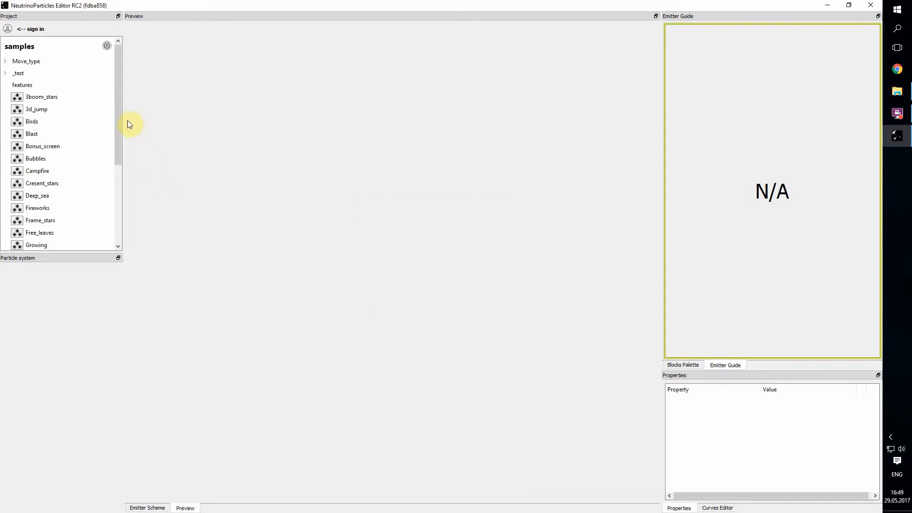
click(34, 122)
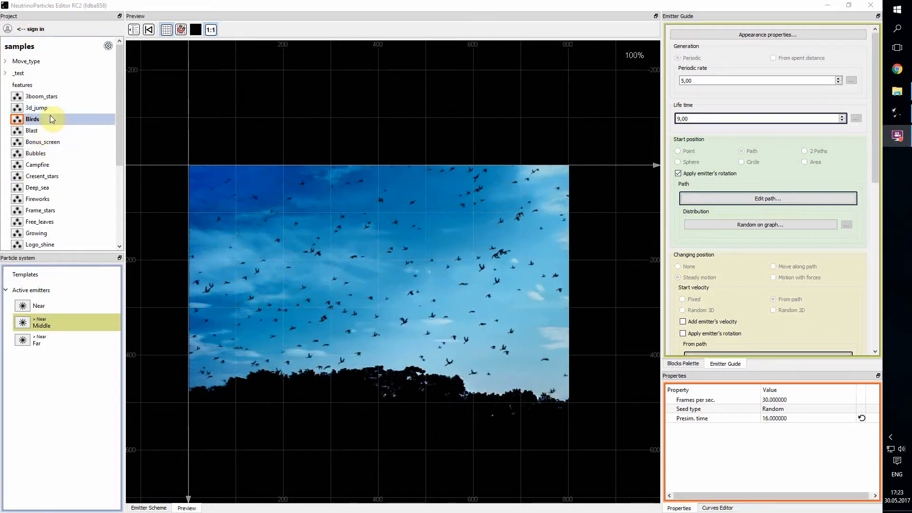
scroll(50, 122, down, 2)
scroll(47, 135, up, 2)
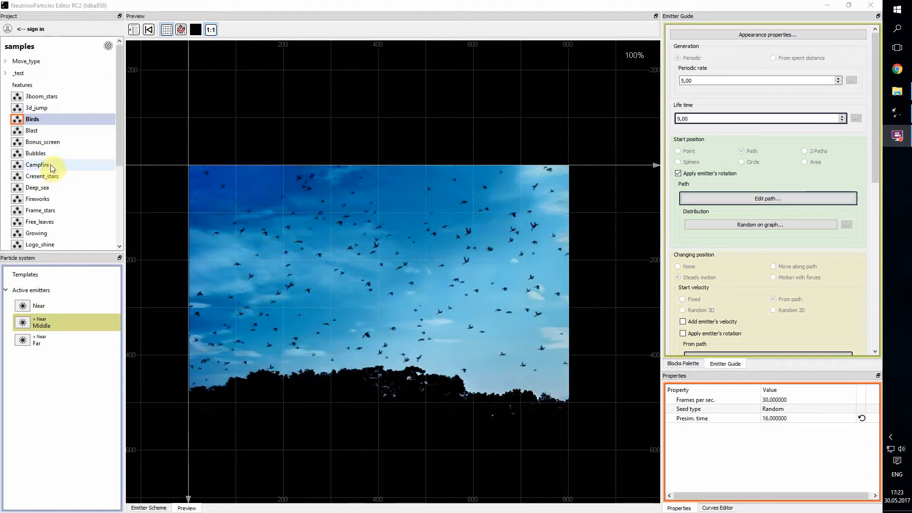
click(898, 91)
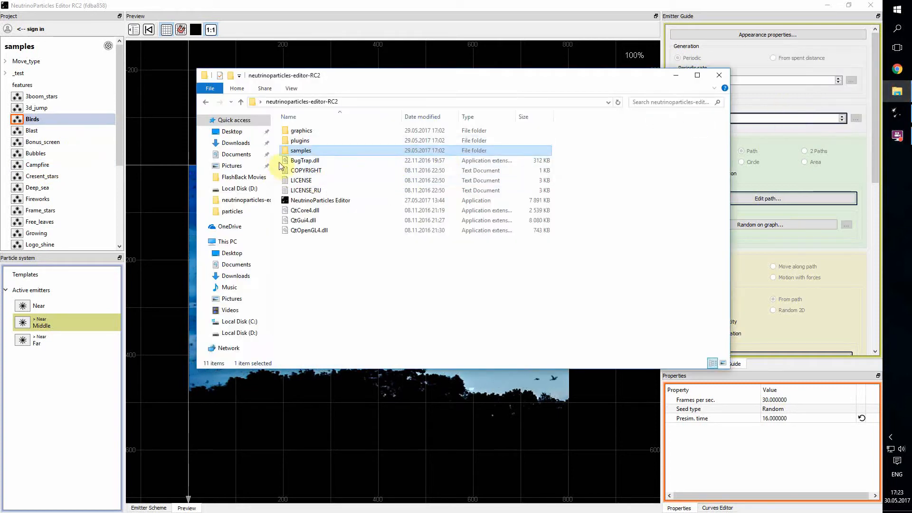
double_click(308, 153)
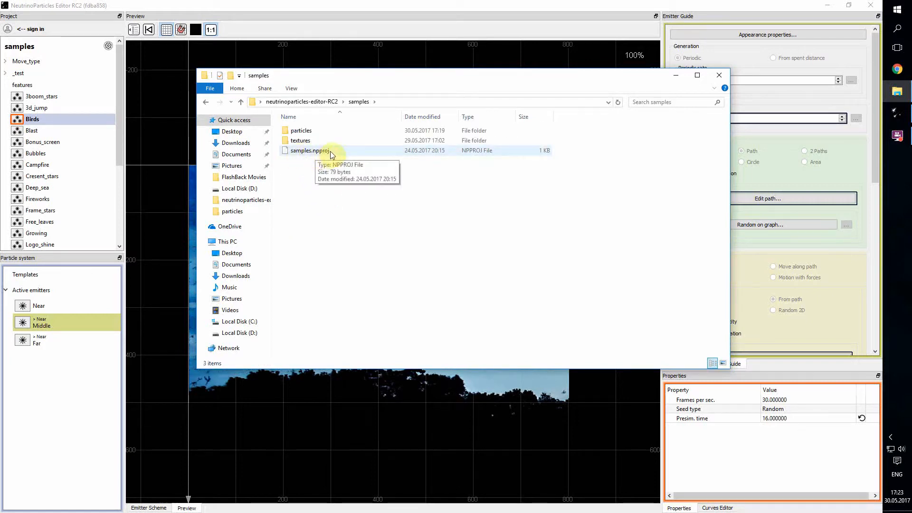
click(316, 150)
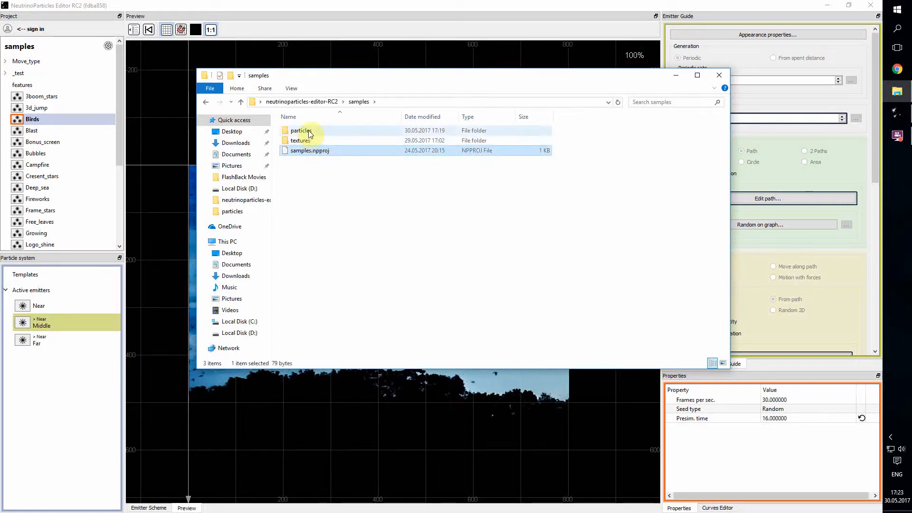
click(309, 133)
click(317, 141)
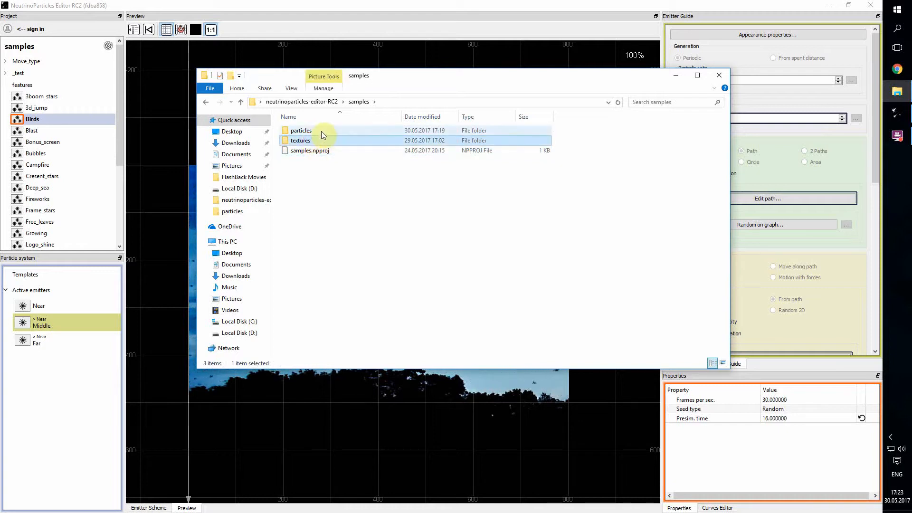
double_click(318, 131)
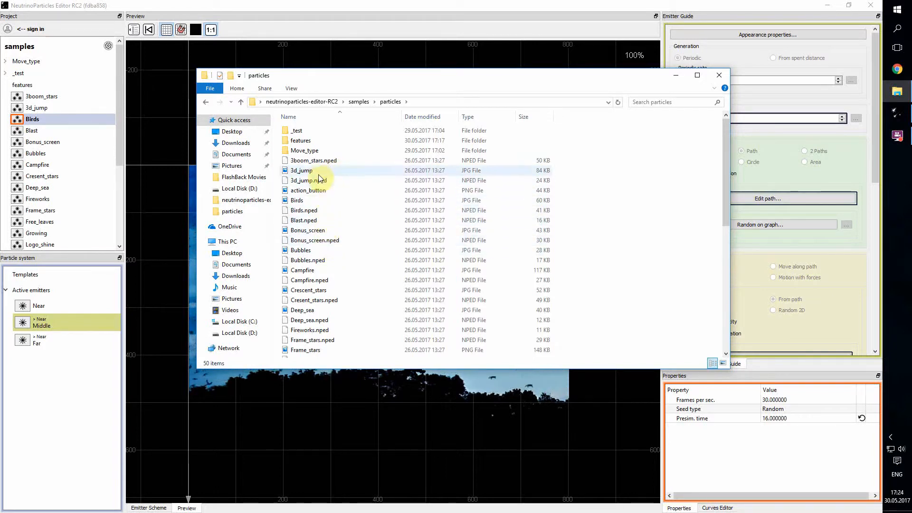
click(318, 162)
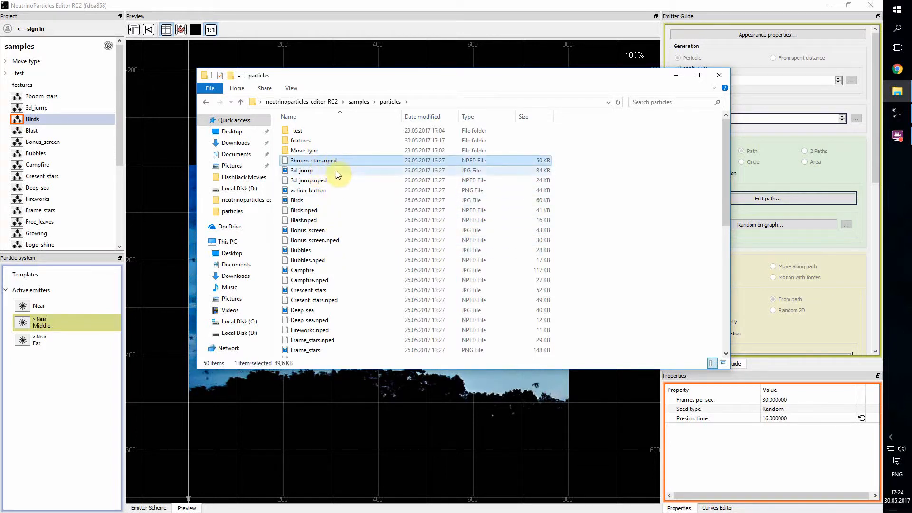
click(359, 102)
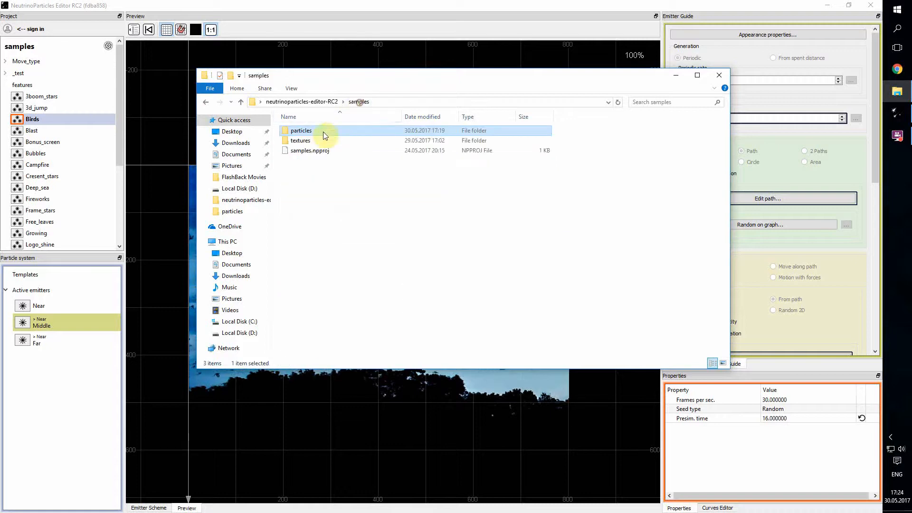
double_click(308, 142)
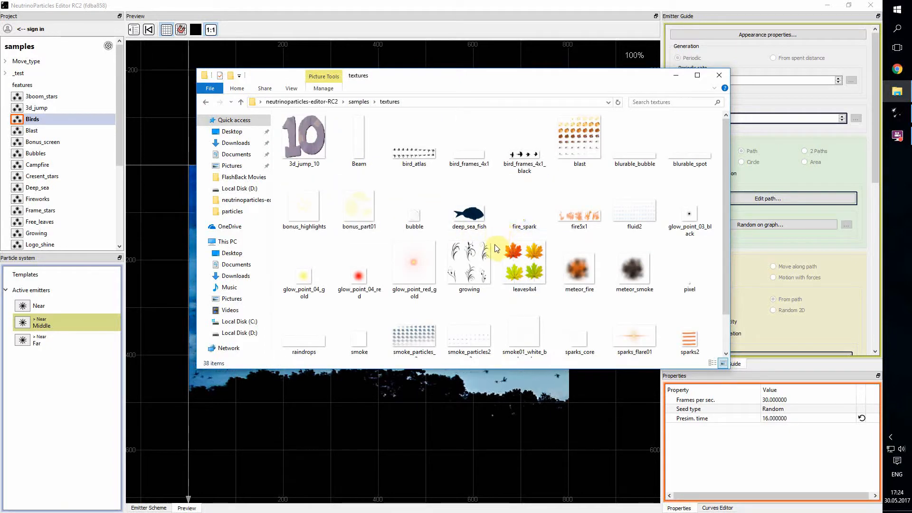
click(358, 103)
click(333, 102)
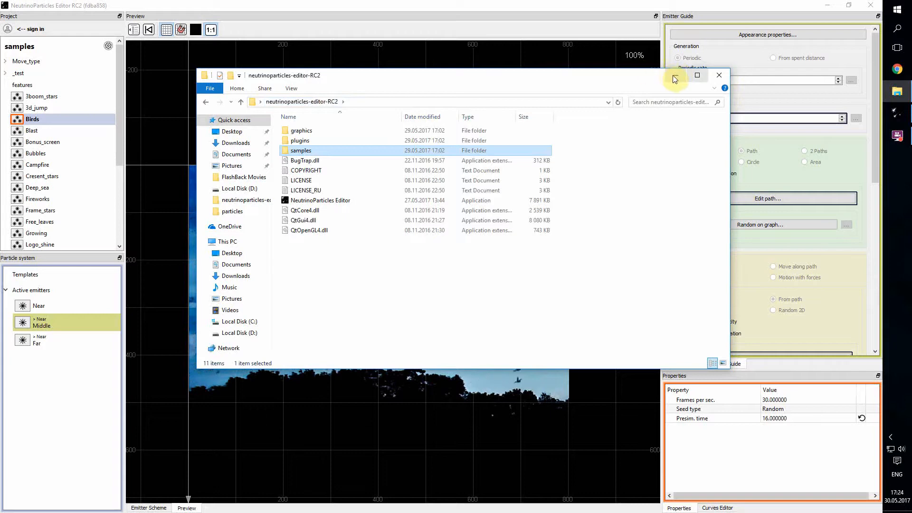
click(677, 80)
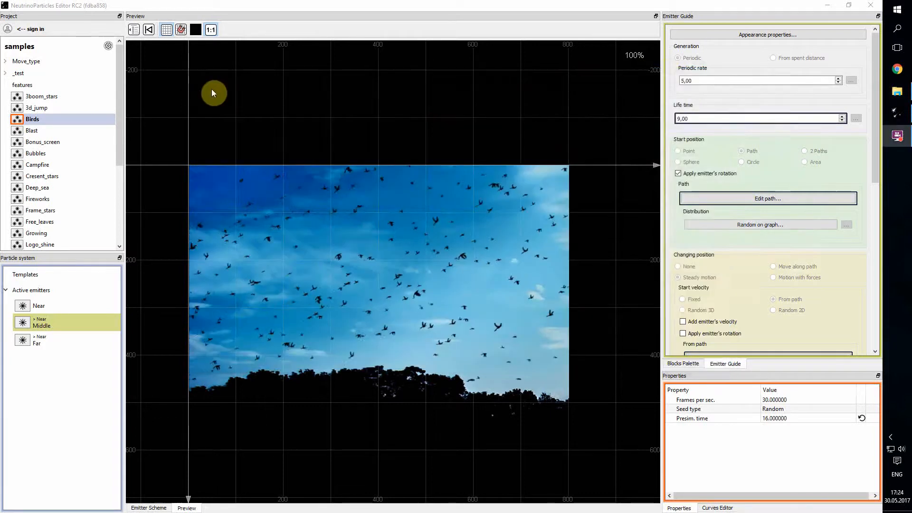
drag(122, 72, 122, 66)
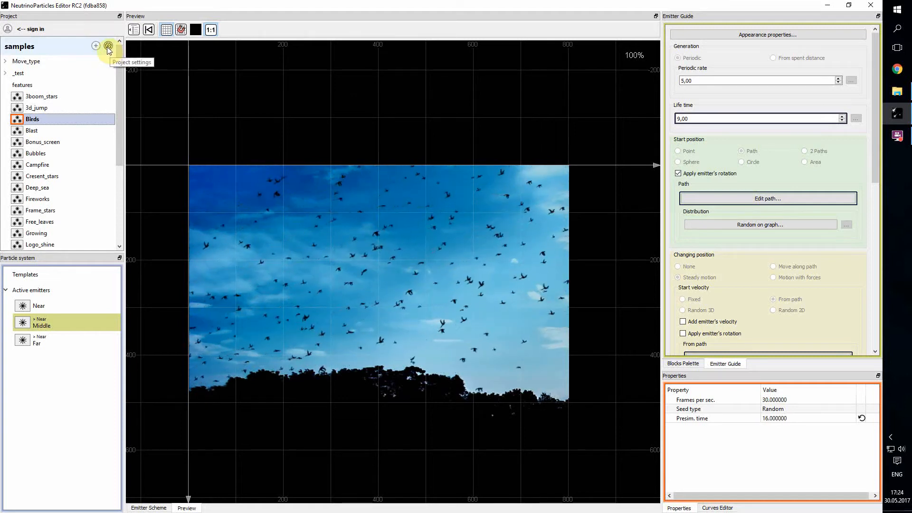
click(108, 46)
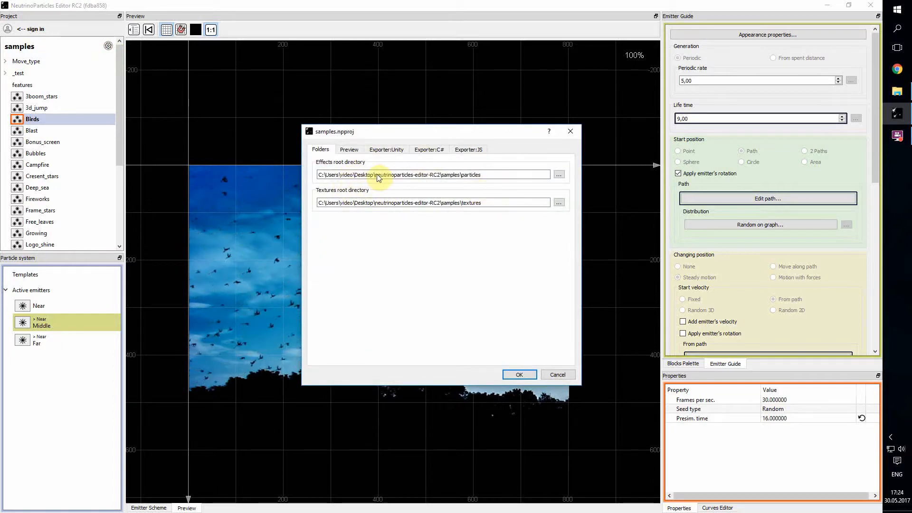
click(349, 150)
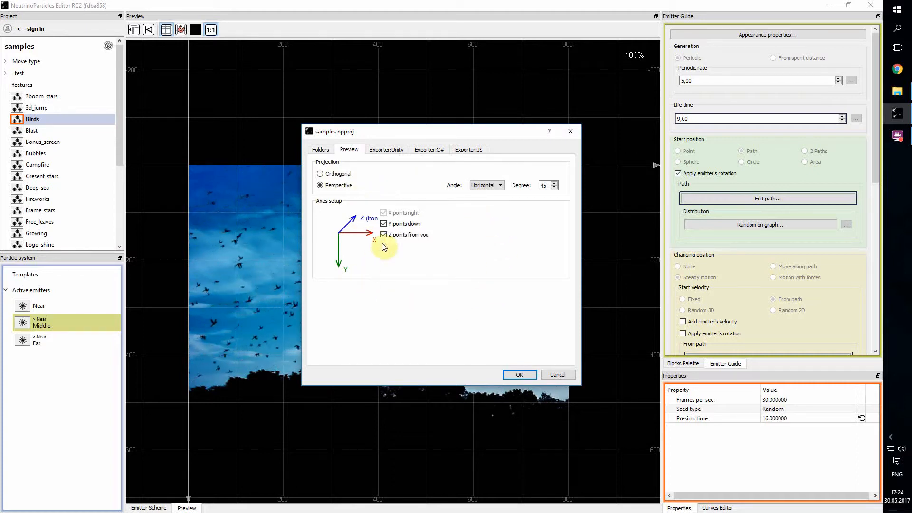
click(388, 151)
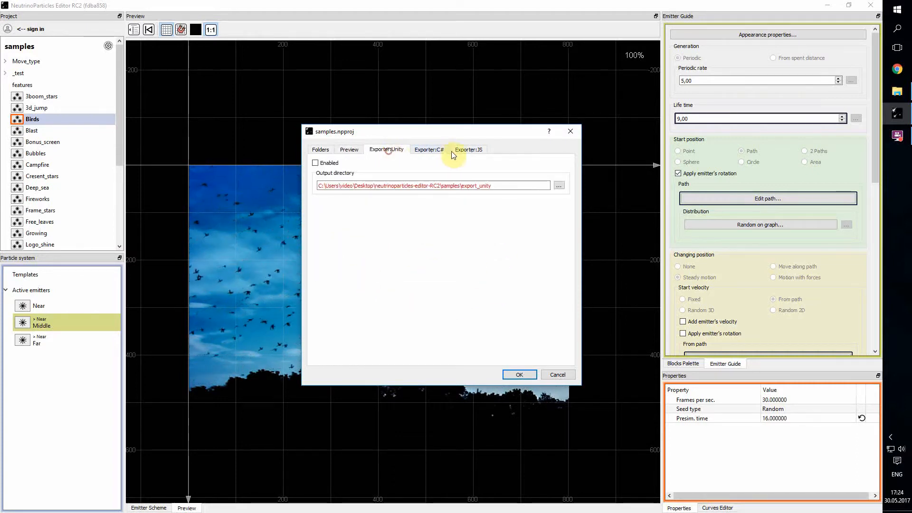
click(459, 149)
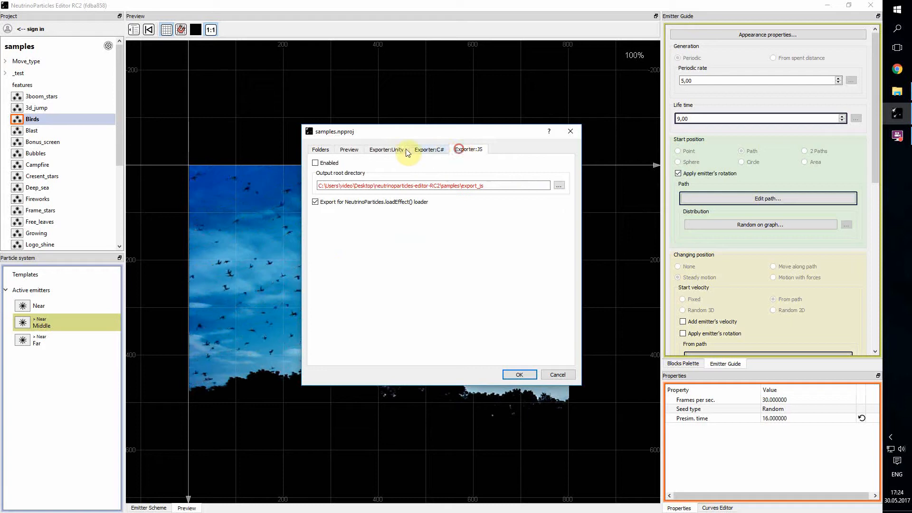
click(382, 150)
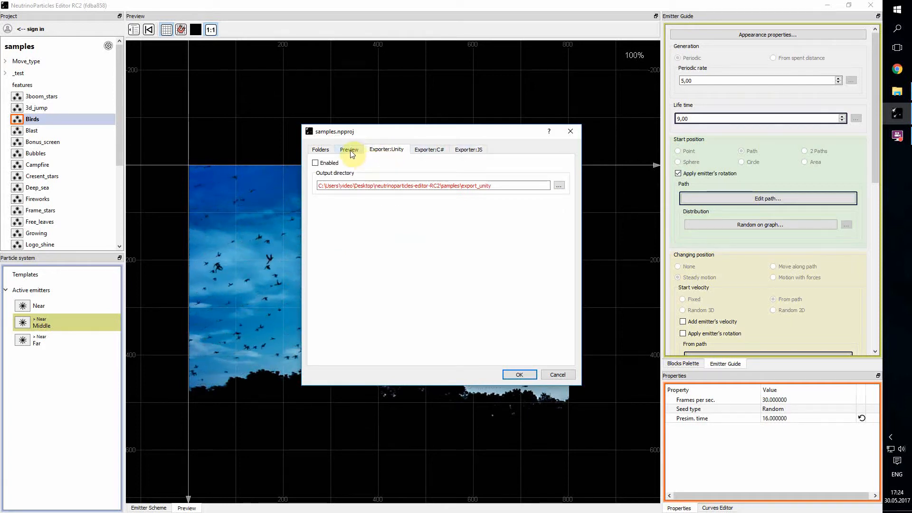
click(318, 149)
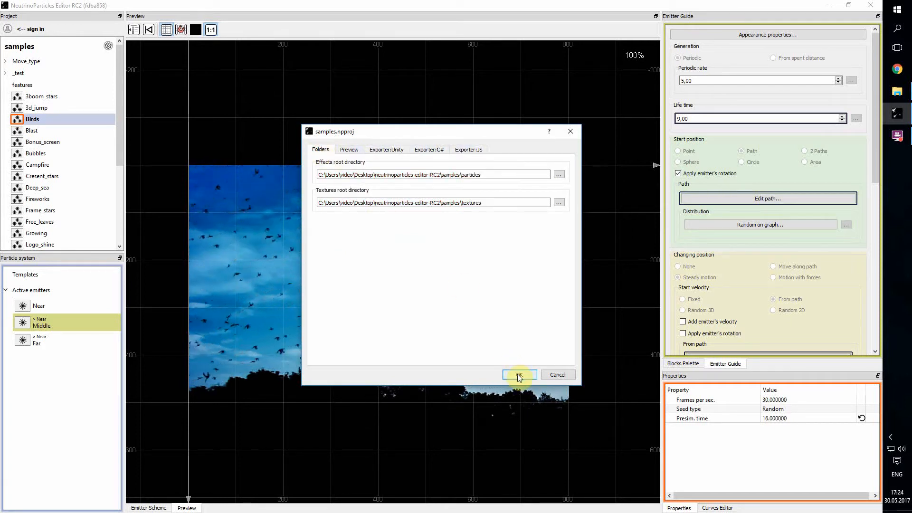
click(557, 375)
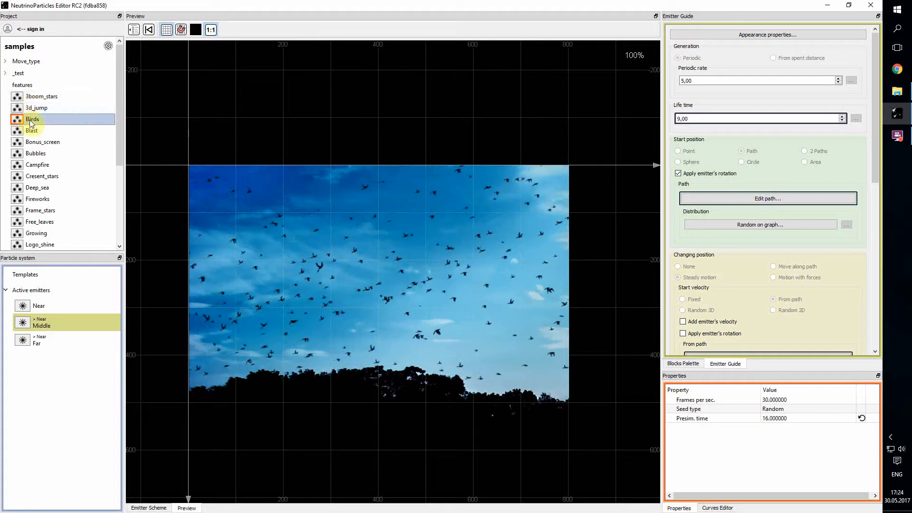
Move Blast, Bubbles and Cresent_stars into the features folder, then back to the project root
right_click(48, 145)
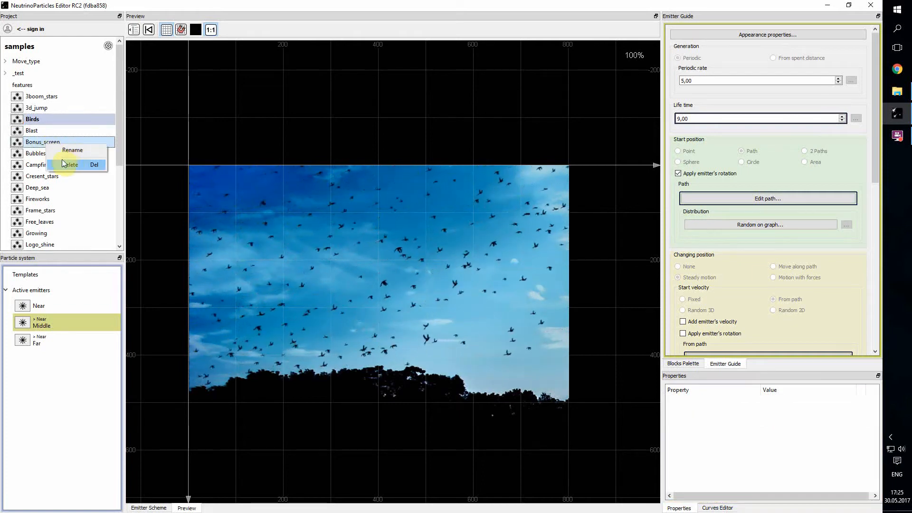
click(37, 132)
ctrl+click(37, 155)
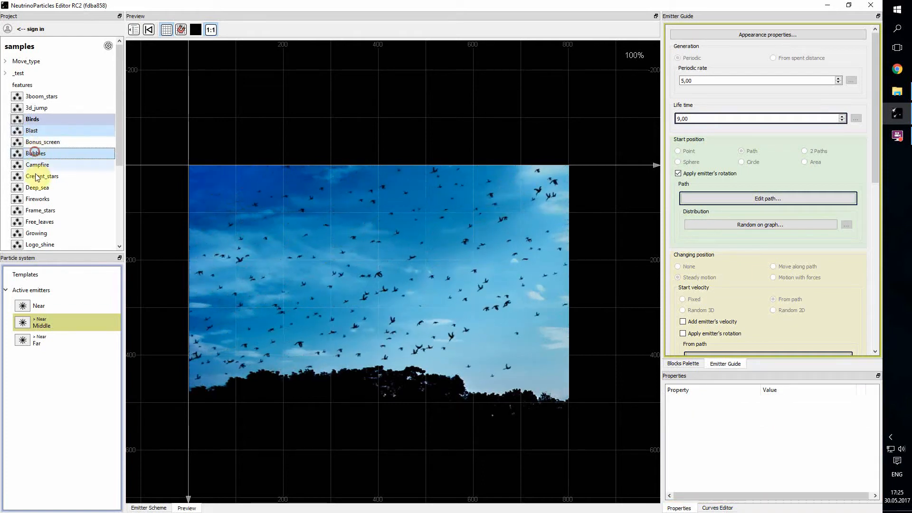
ctrl+click(36, 177)
drag(43, 154, 32, 48)
click(47, 99)
shift+click(49, 121)
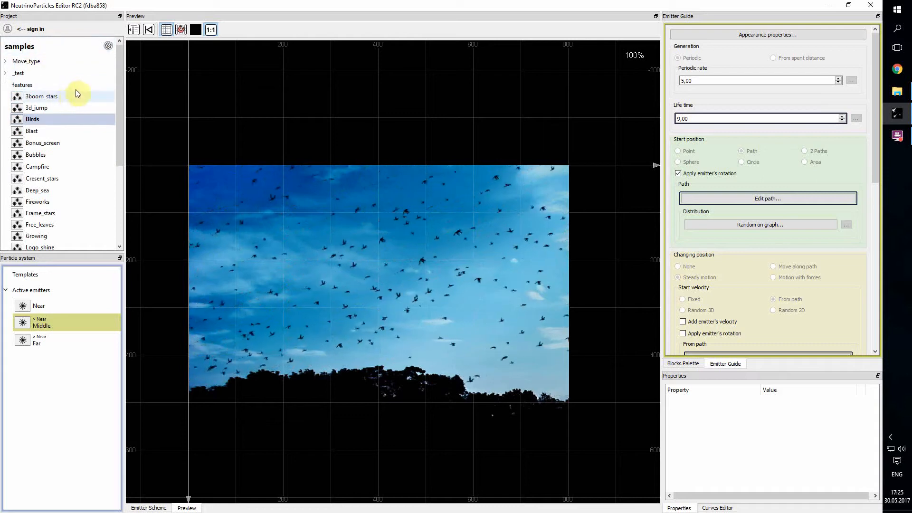
click(109, 85)
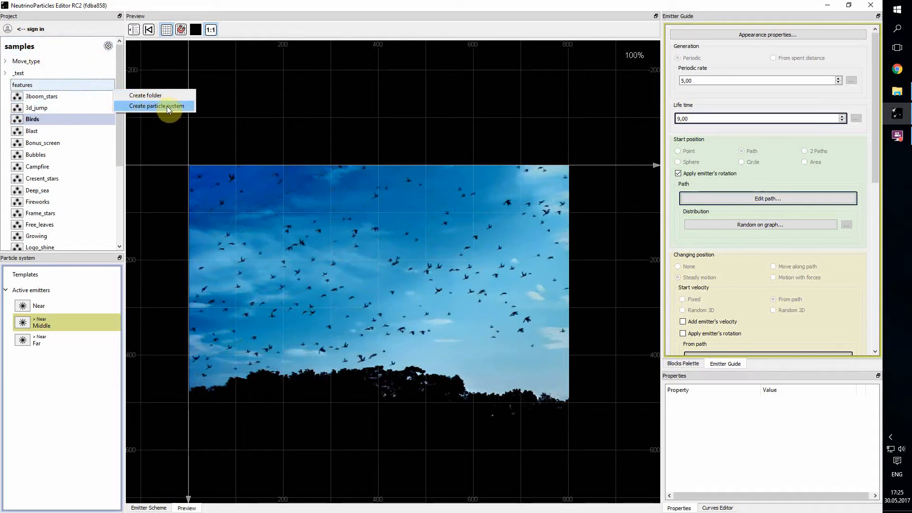
Create and save a Test particle system in features, then delete it
click(151, 107)
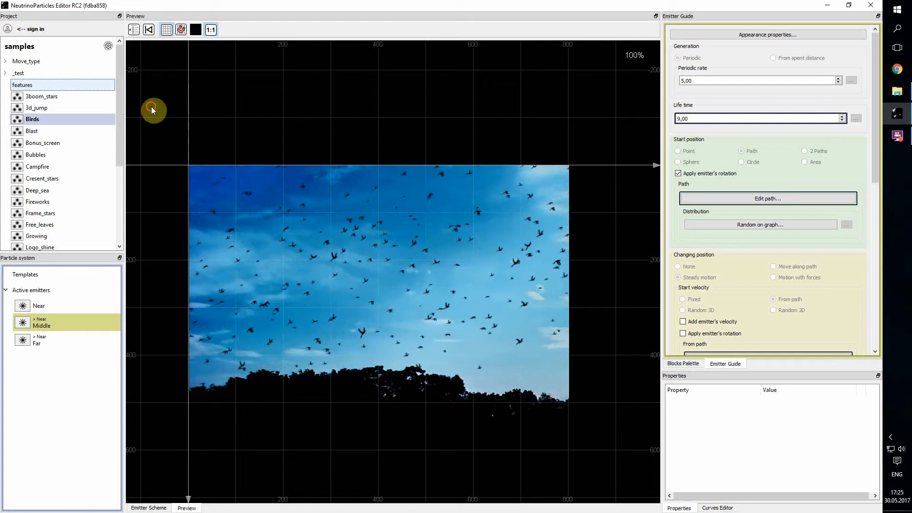
text(Test)
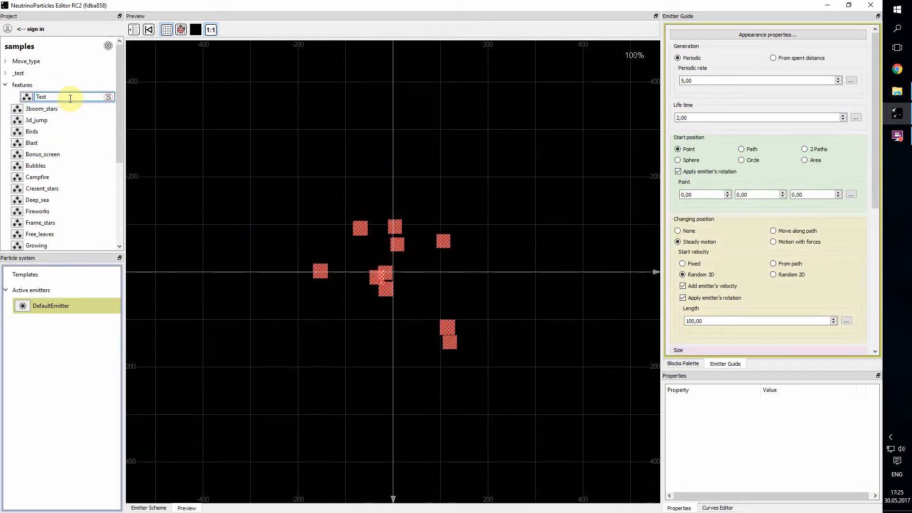
key(Return)
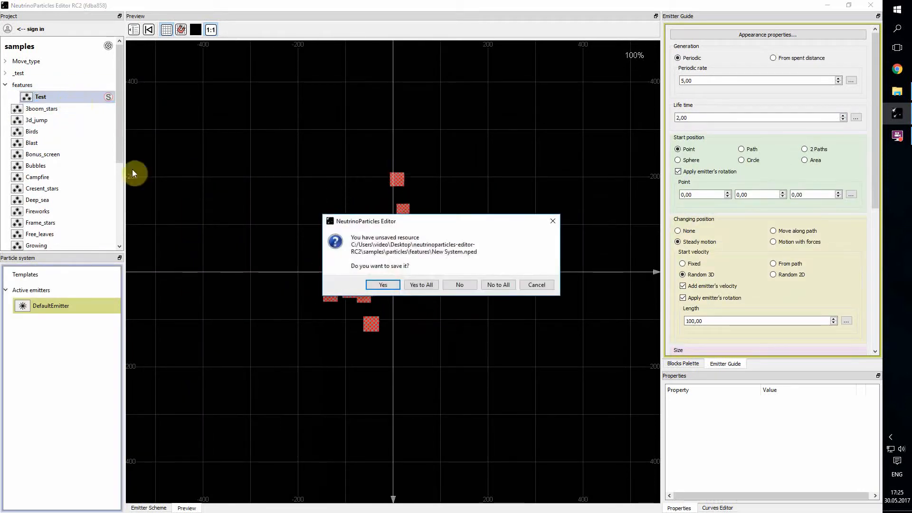
click(383, 285)
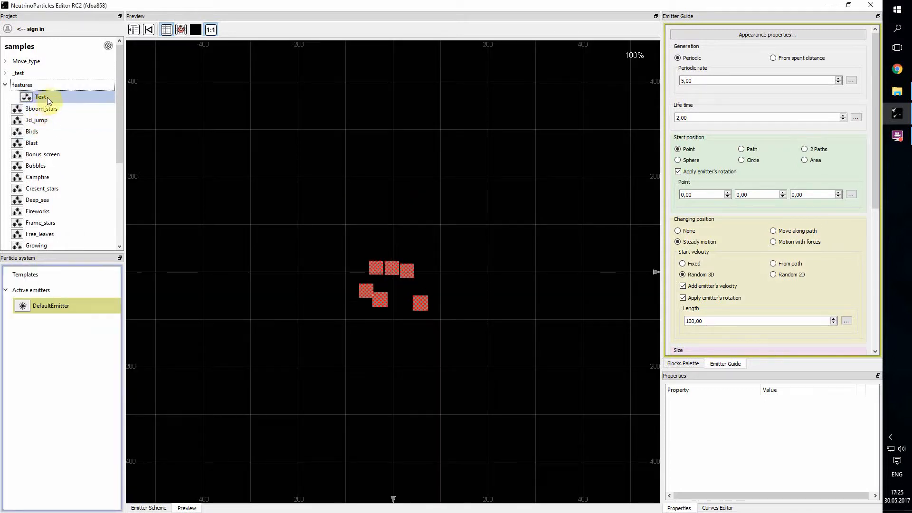
right_click(48, 96)
click(71, 116)
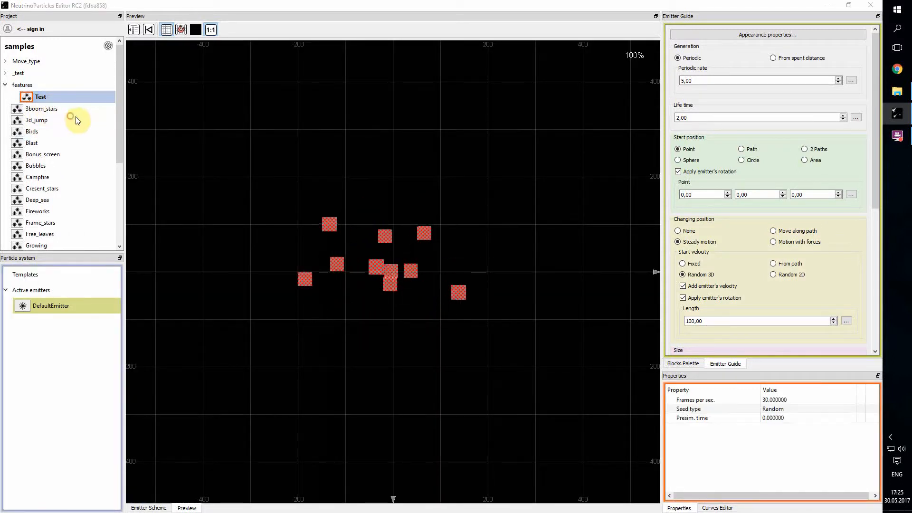
click(466, 276)
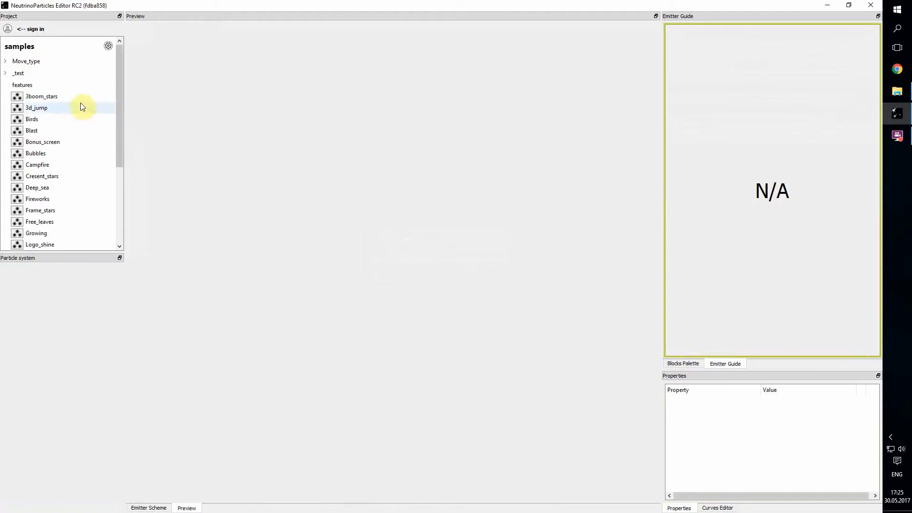
Open the editor's folder in File Explorer
right_click(106, 84)
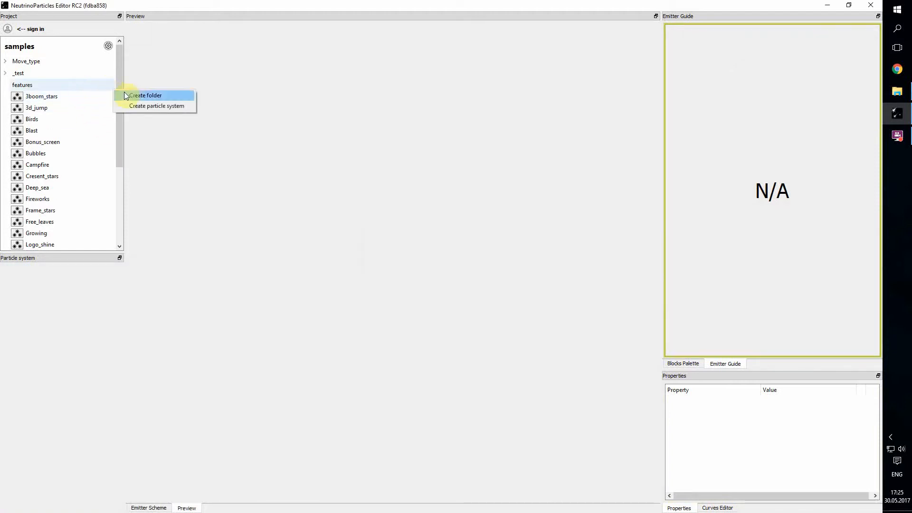
click(65, 85)
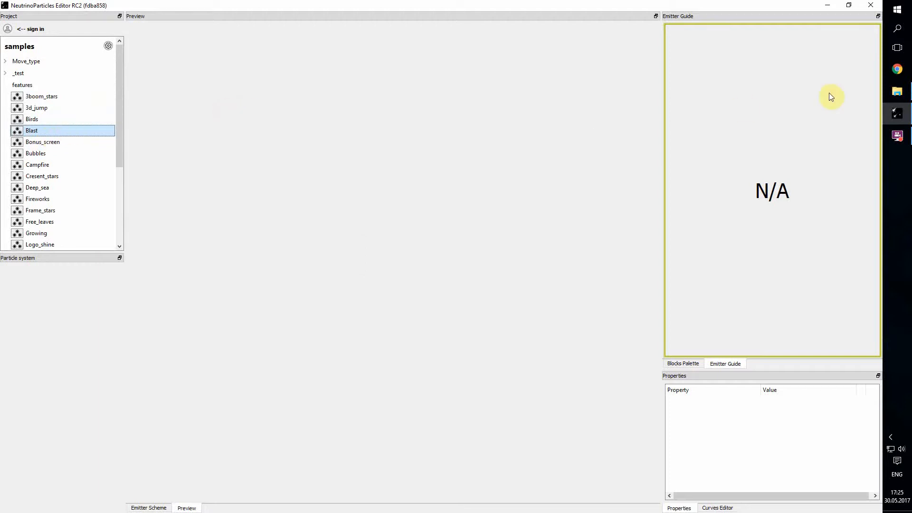
click(899, 90)
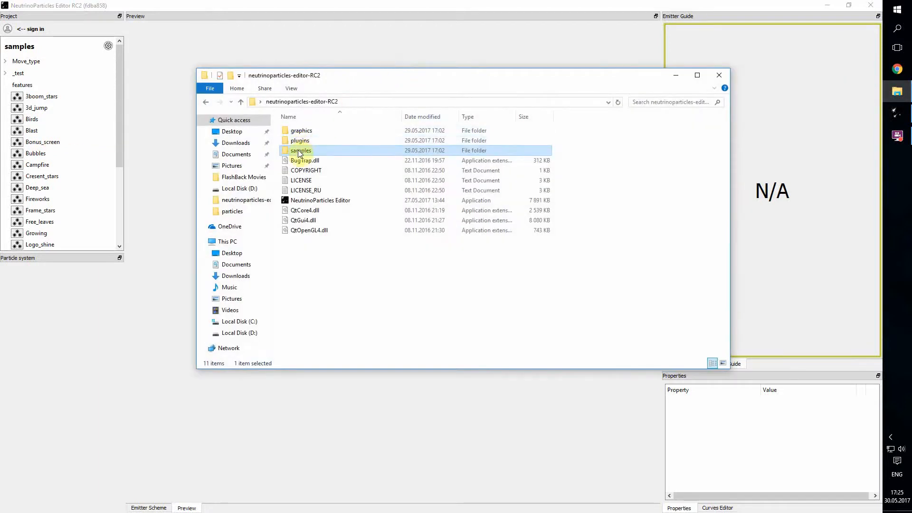
Browse into samples\particles and select files there, ending on the Move_type folder
double_click(300, 152)
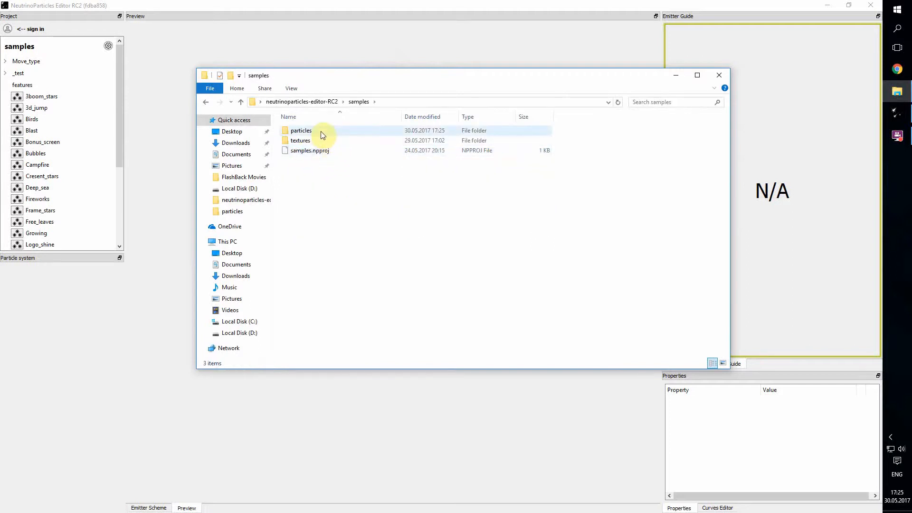
double_click(323, 135)
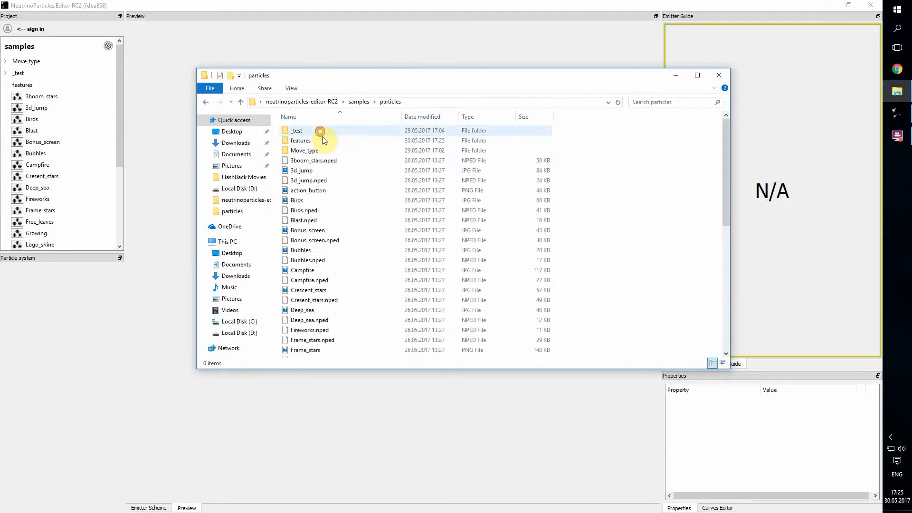
click(331, 164)
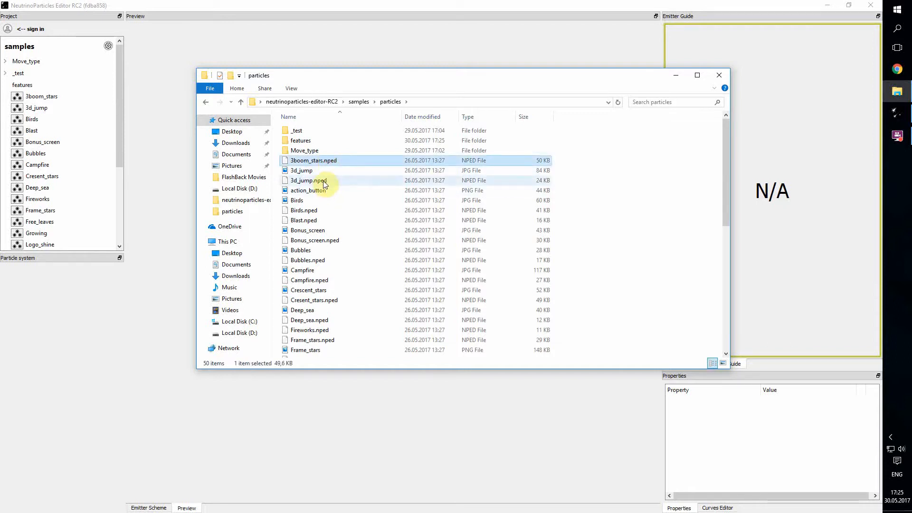
ctrl+click(325, 184)
ctrl+click(318, 212)
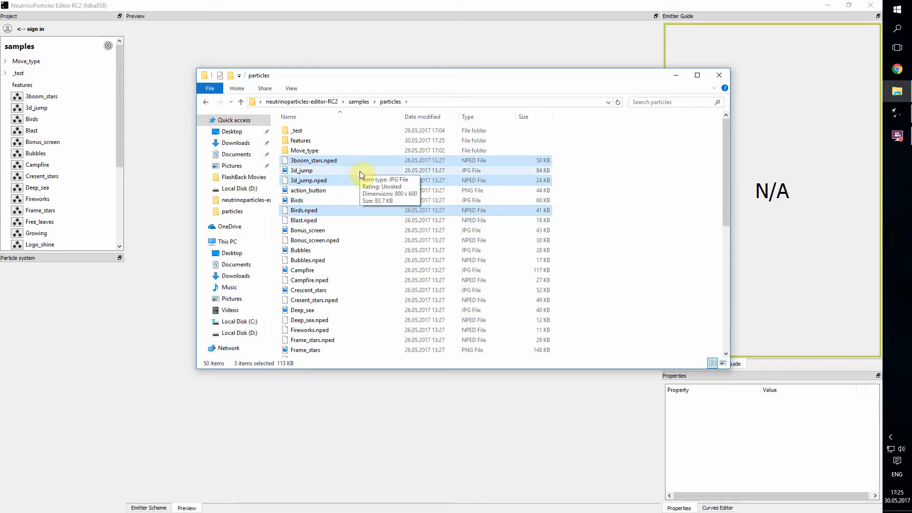
click(334, 152)
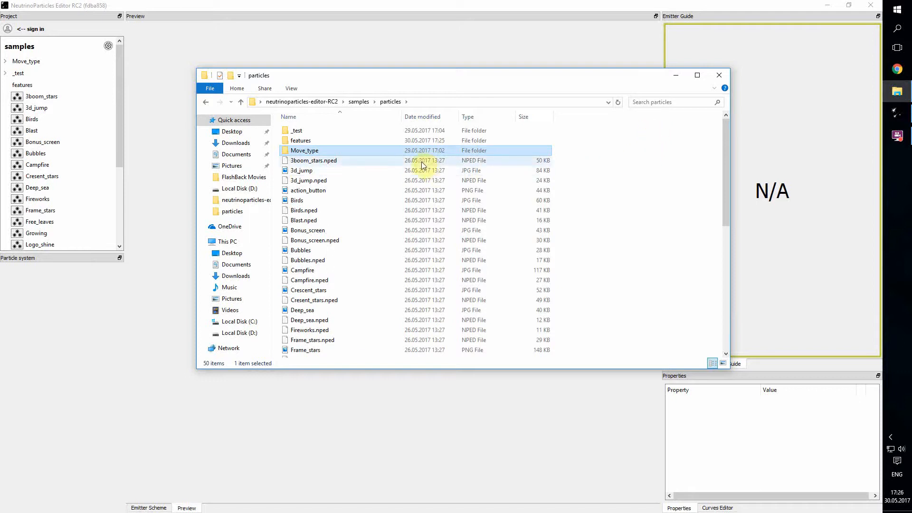
Copy 3d_jump.nped and paste a duplicate into the particles folder
right_click(323, 184)
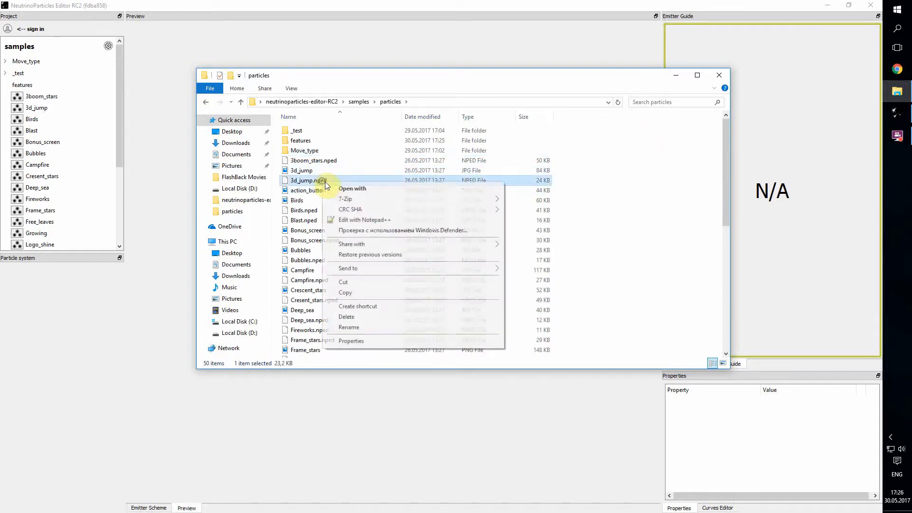
click(354, 290)
click(602, 212)
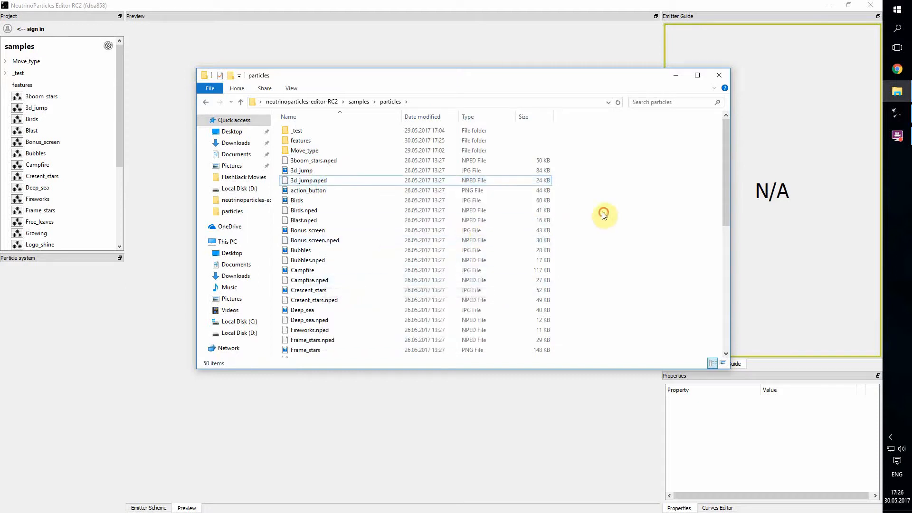
right_click(590, 195)
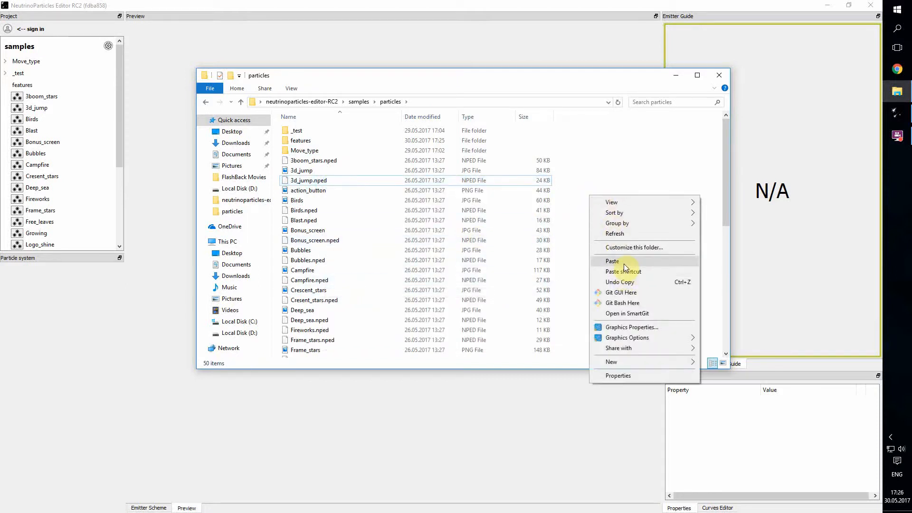
click(620, 261)
click(93, 4)
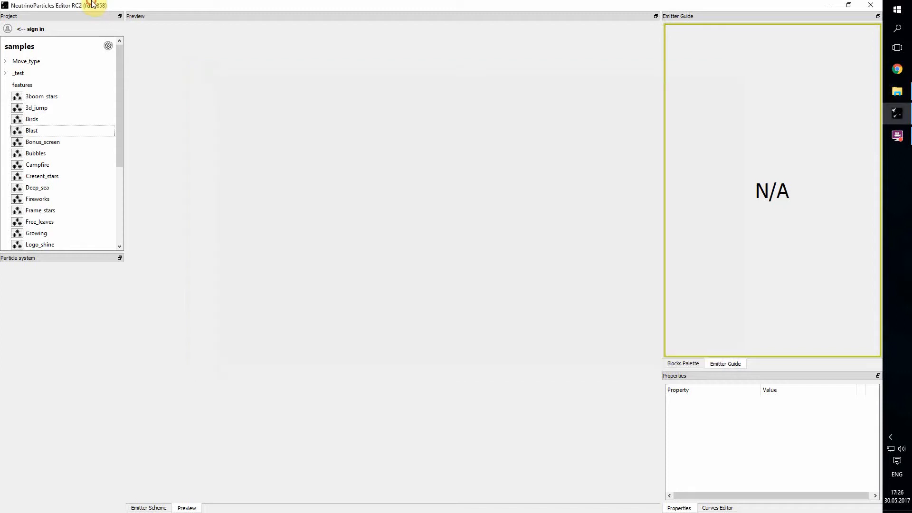
Refresh the project, open the new 3d_jump - Copy system, and delete it
right_click(39, 46)
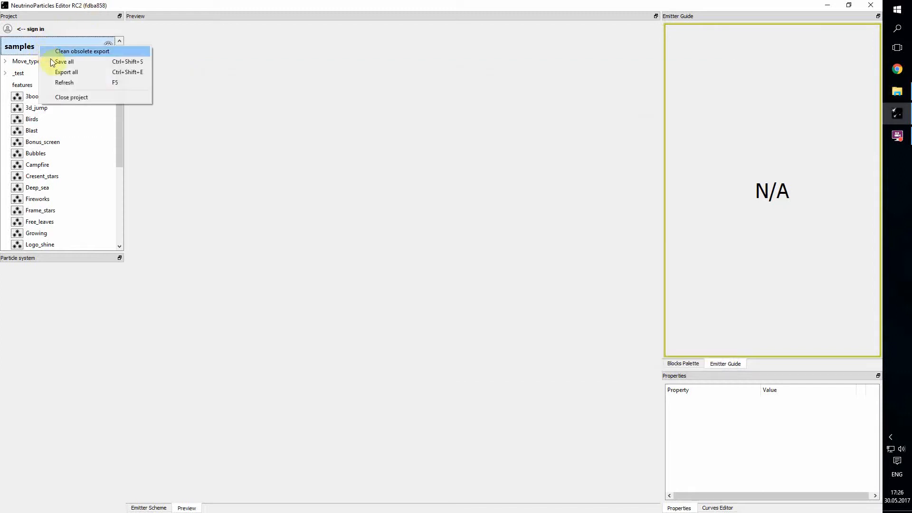
click(73, 83)
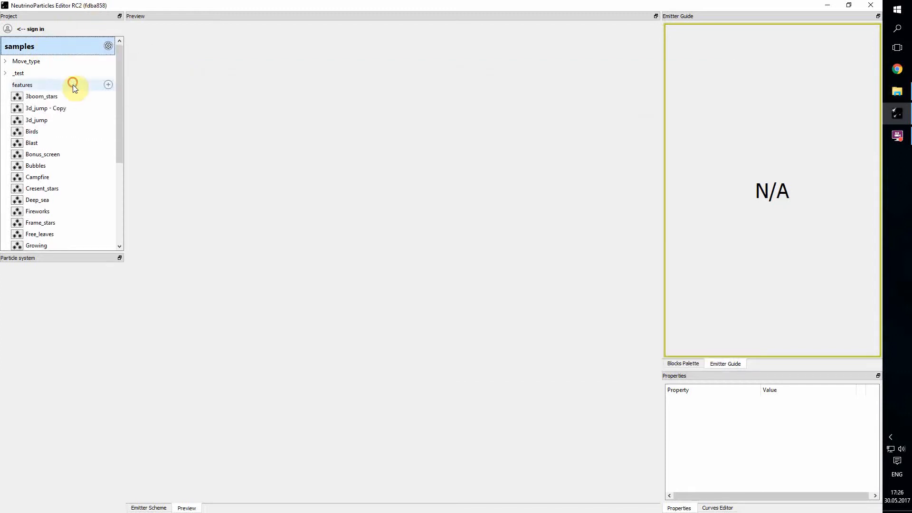
double_click(51, 109)
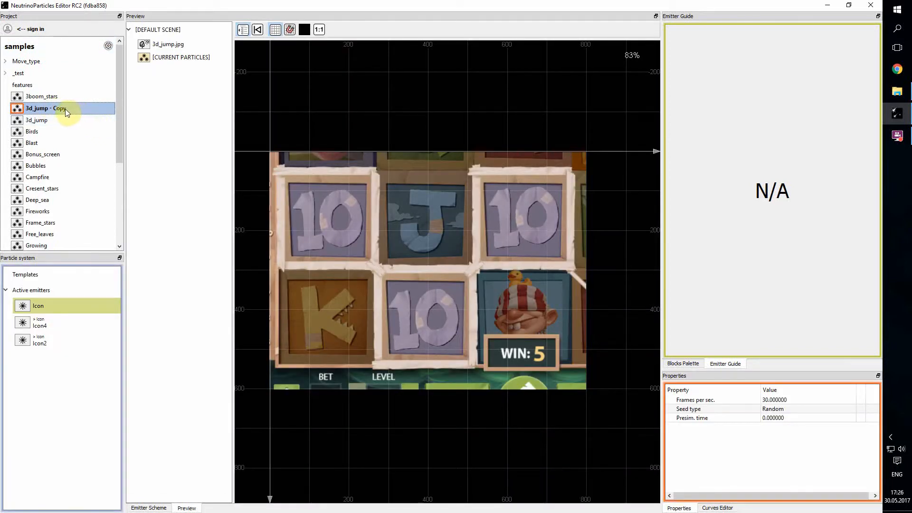
right_click(61, 108)
click(81, 126)
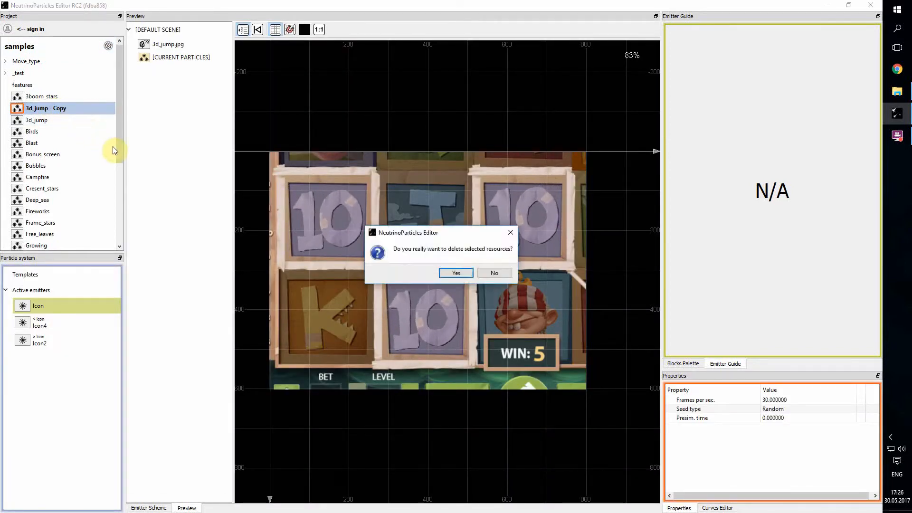
click(457, 273)
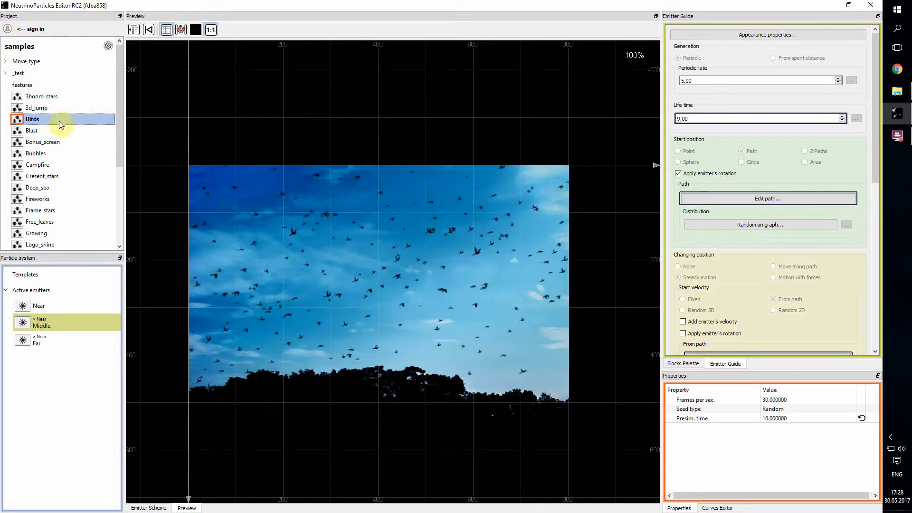
Bring up the account sign-in and cancel it without logging in
click(8, 30)
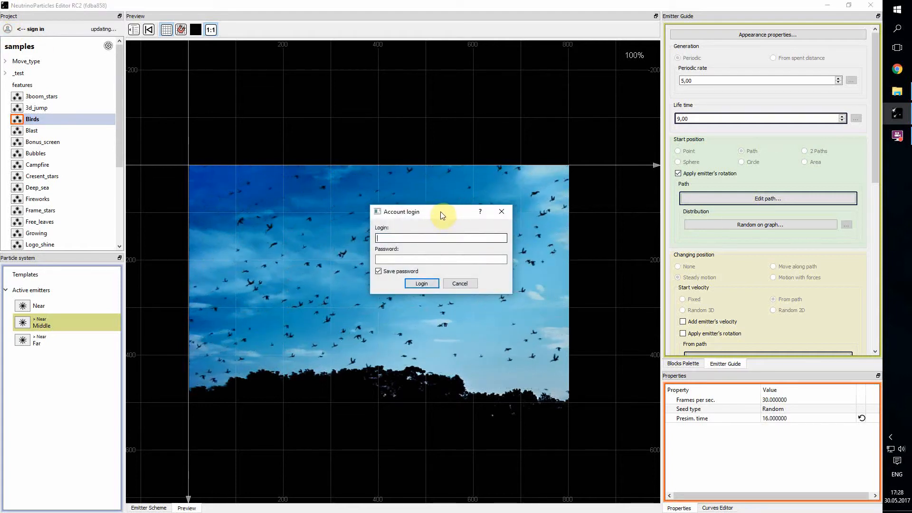
click(430, 238)
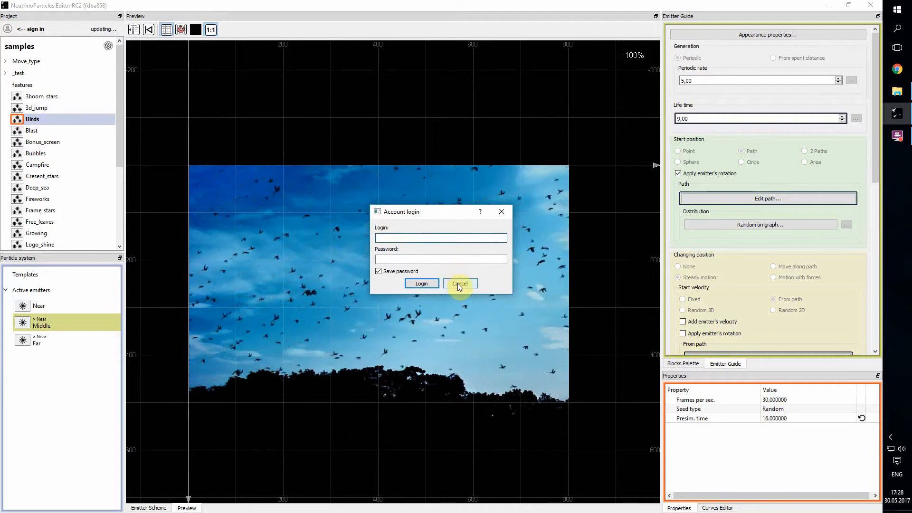
click(457, 283)
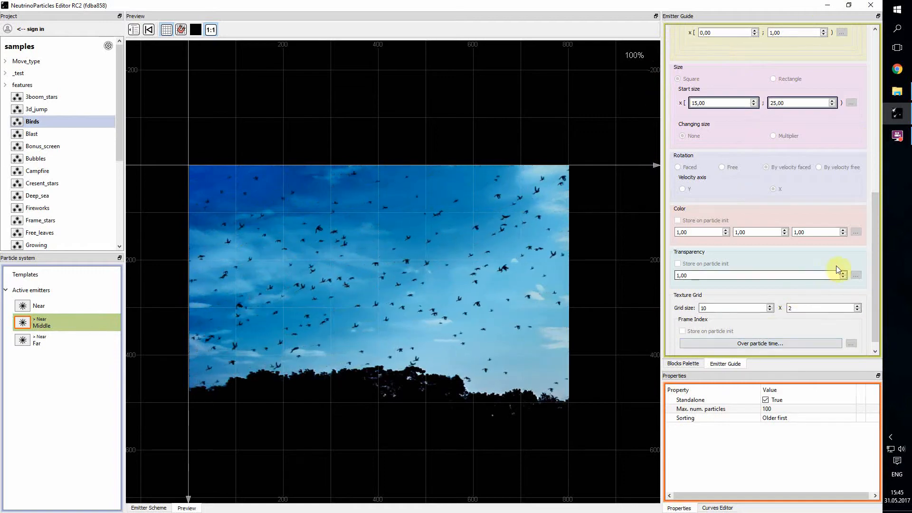
drag(872, 244, 860, 76)
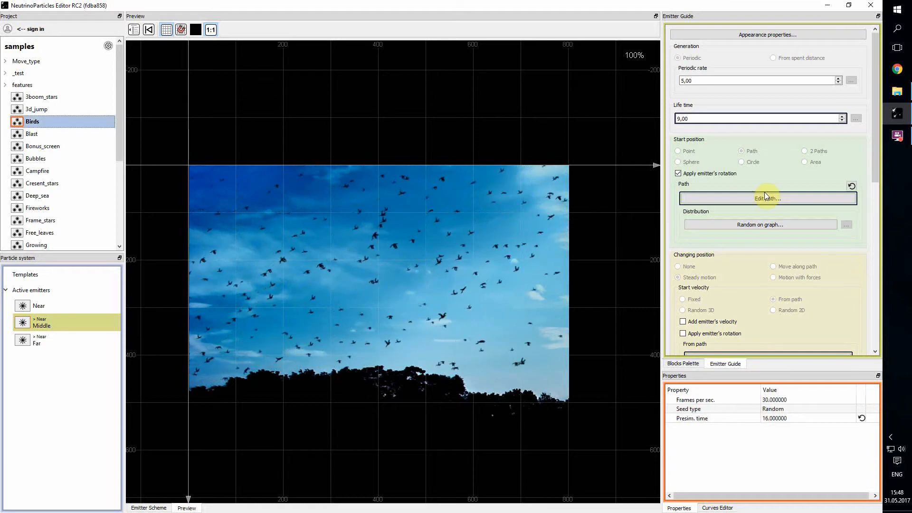
click(746, 198)
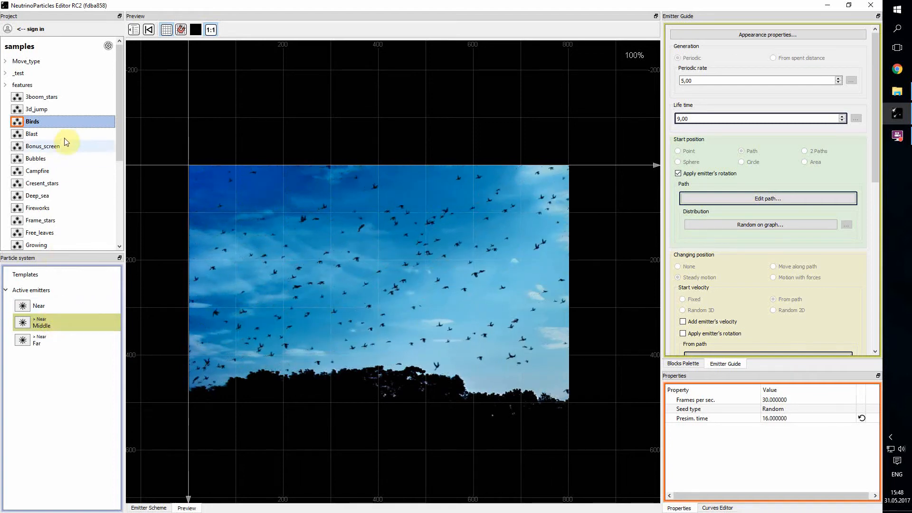
click(46, 176)
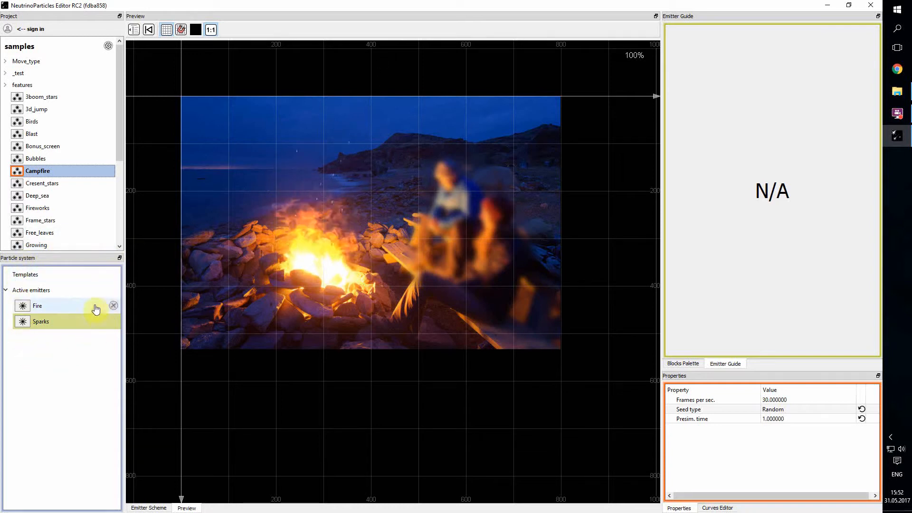
click(114, 290)
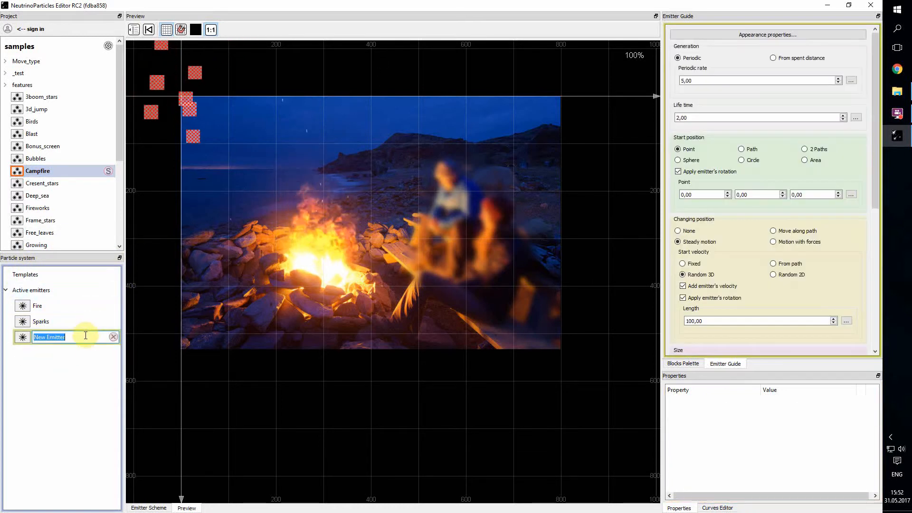
text(Test)
key(Return)
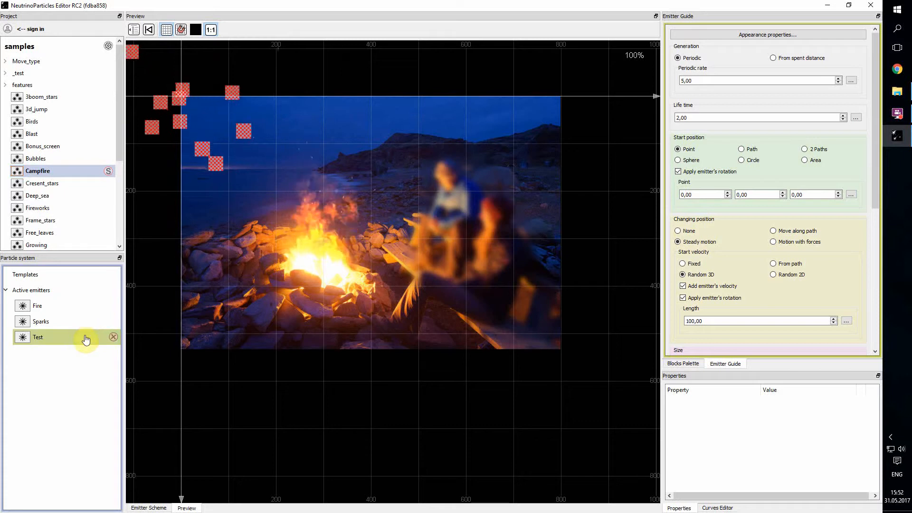
click(113, 337)
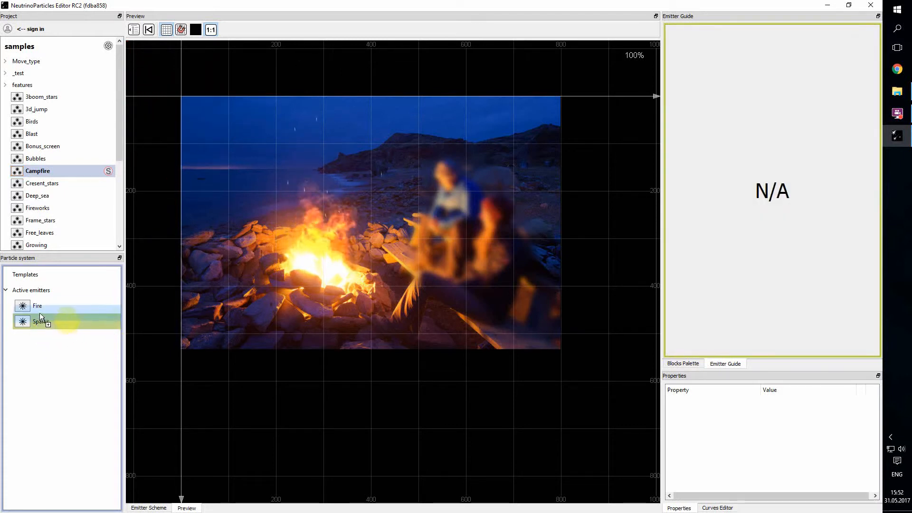
drag(40, 316, 47, 291)
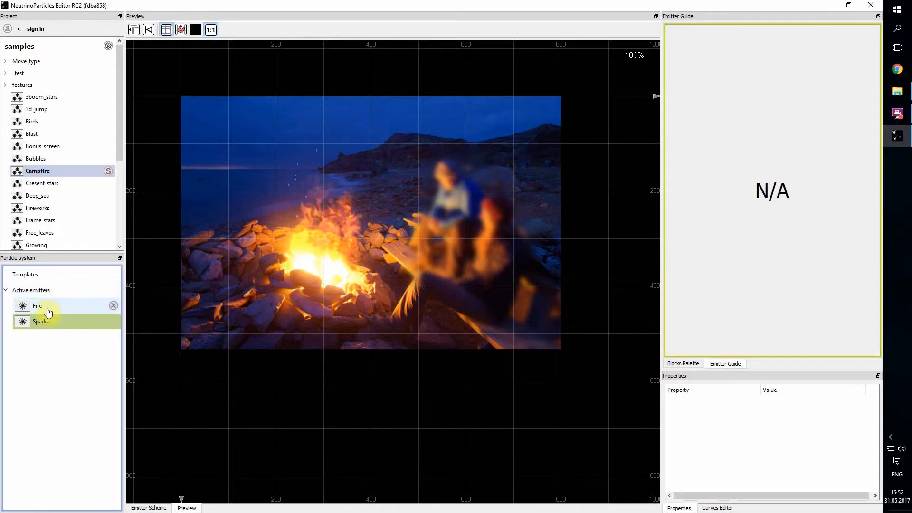
right_click(43, 306)
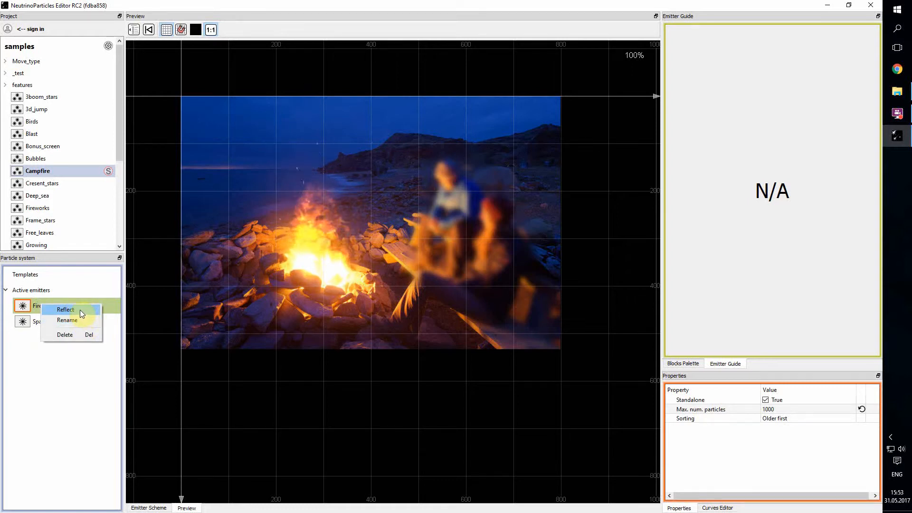
click(40, 295)
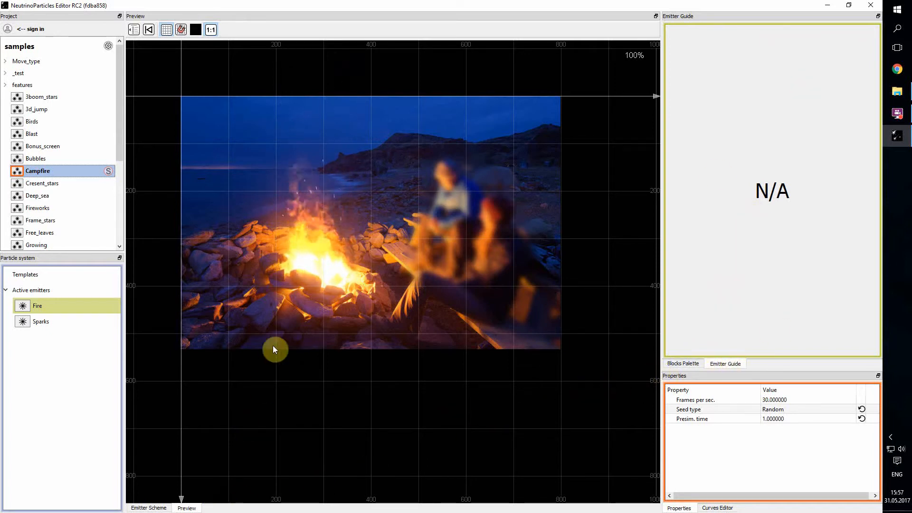
Toggle between the Emitter Scheme and Preview views, then switch back to the Birds sample
click(149, 508)
click(185, 508)
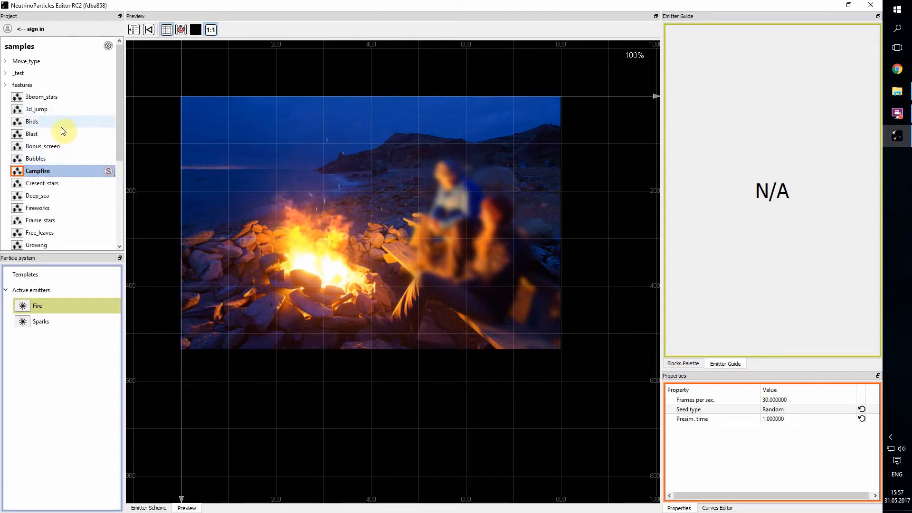
click(39, 126)
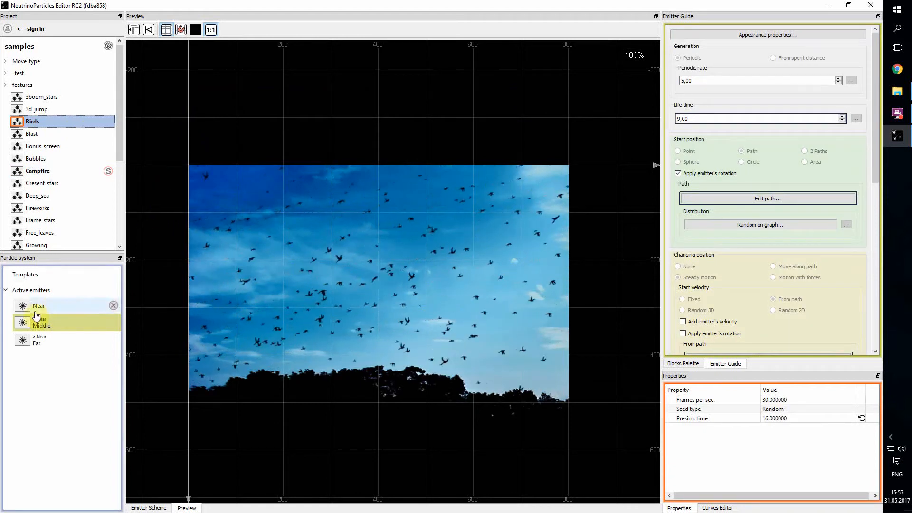
Select the Near emitter and review its guide: periodic rate 5, life time 6, path start position
click(41, 306)
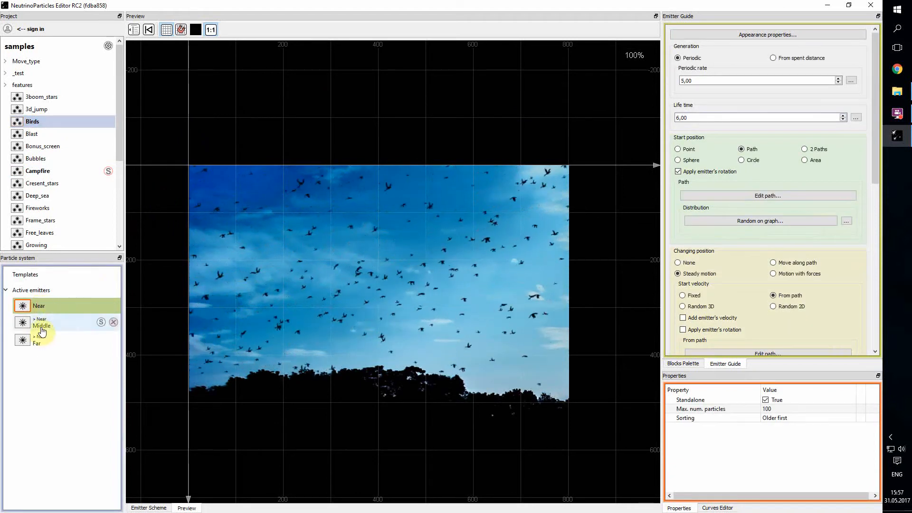
click(45, 323)
click(53, 308)
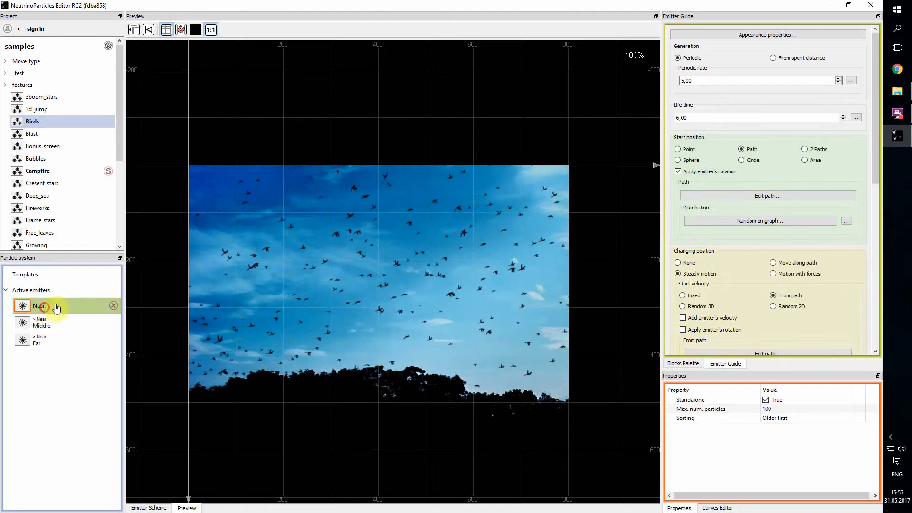
mouse_move(873, 87)
mouse_down()
mouse_move(902, 230)
mouse_move(890, 267)
mouse_move(875, 69)
mouse_up()
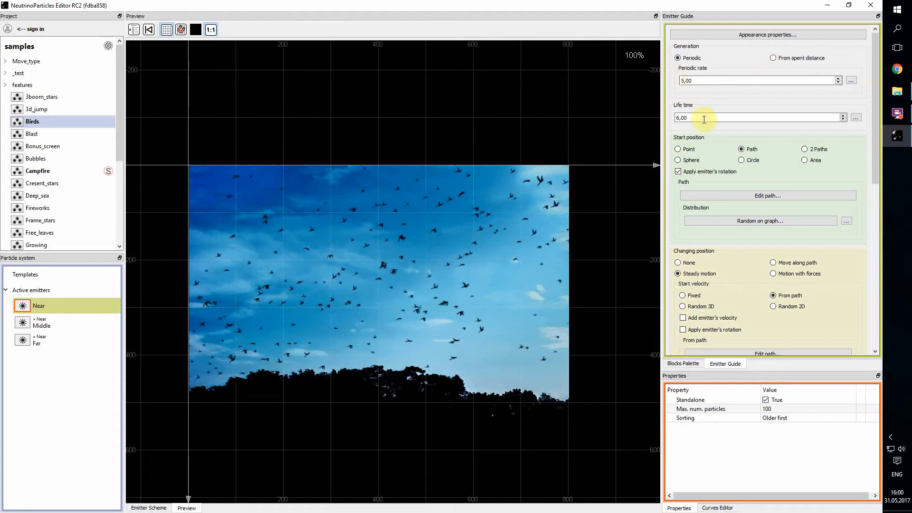
scroll(731, 231, down, 3)
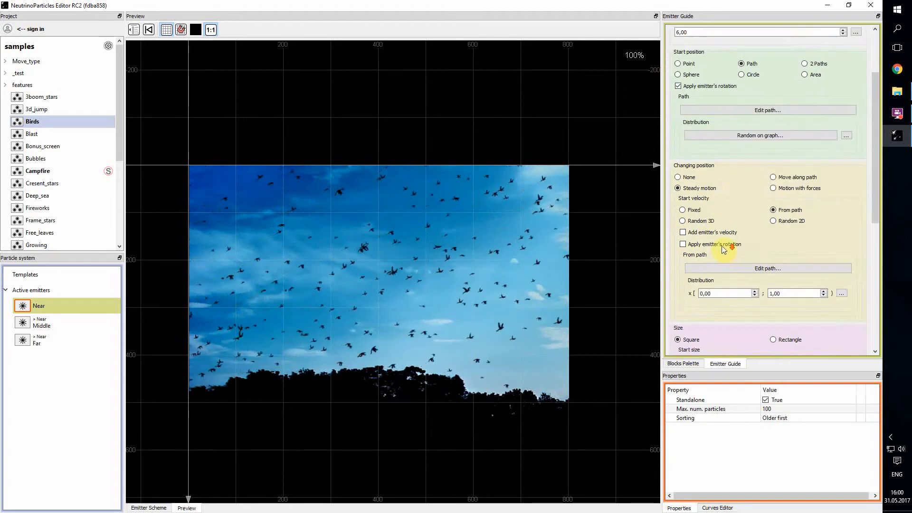
scroll(693, 236, down, 5)
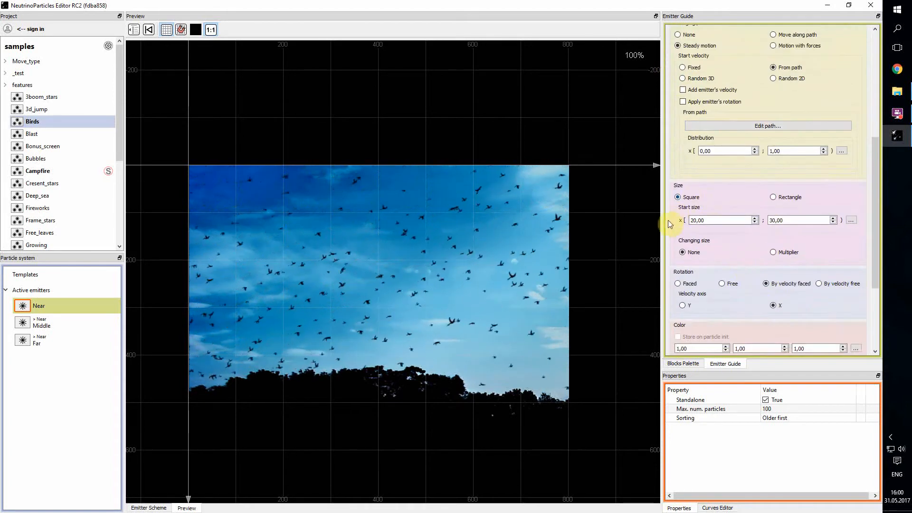
scroll(694, 247, down, 2)
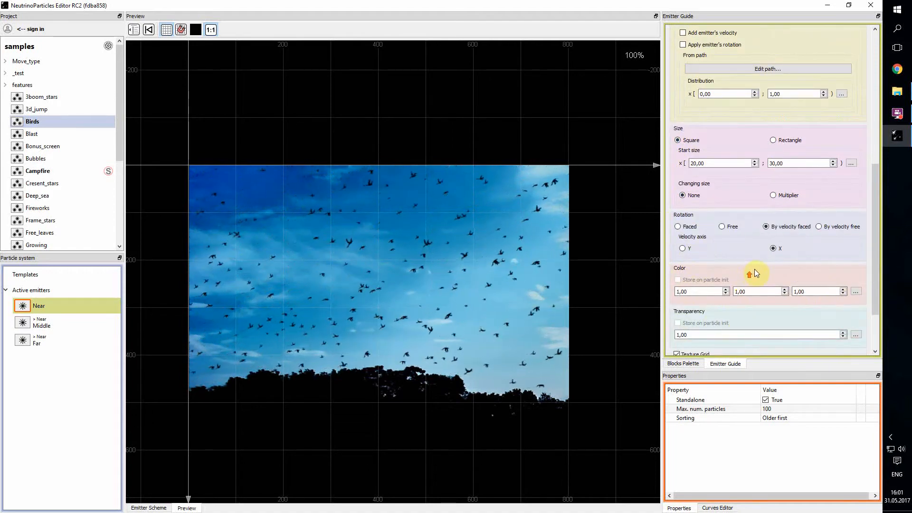
scroll(754, 269, up, 5)
scroll(863, 196, up, 5)
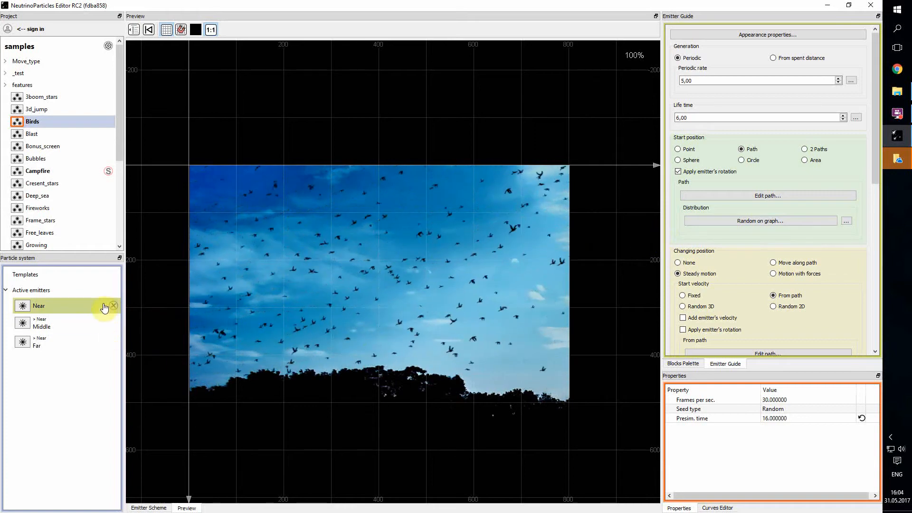
Add an emitter named Test to Birds and set its start position to Path
click(114, 290)
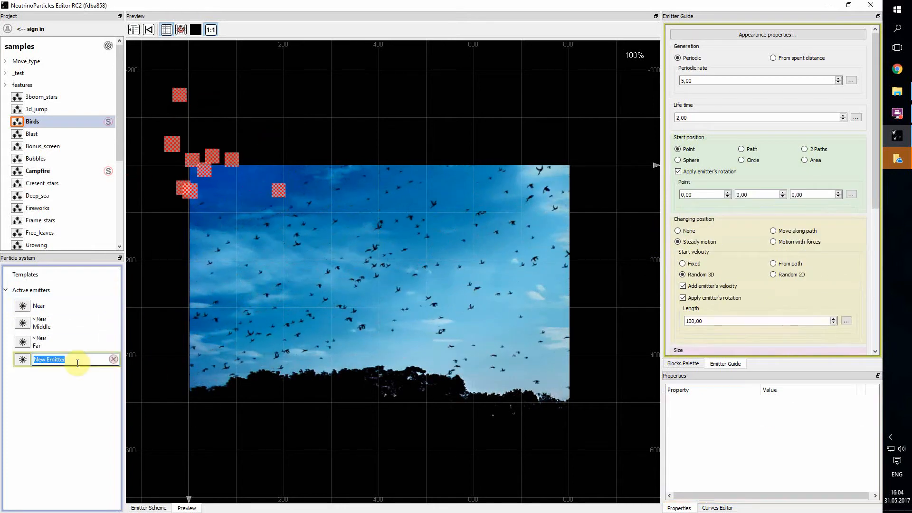
text(Test)
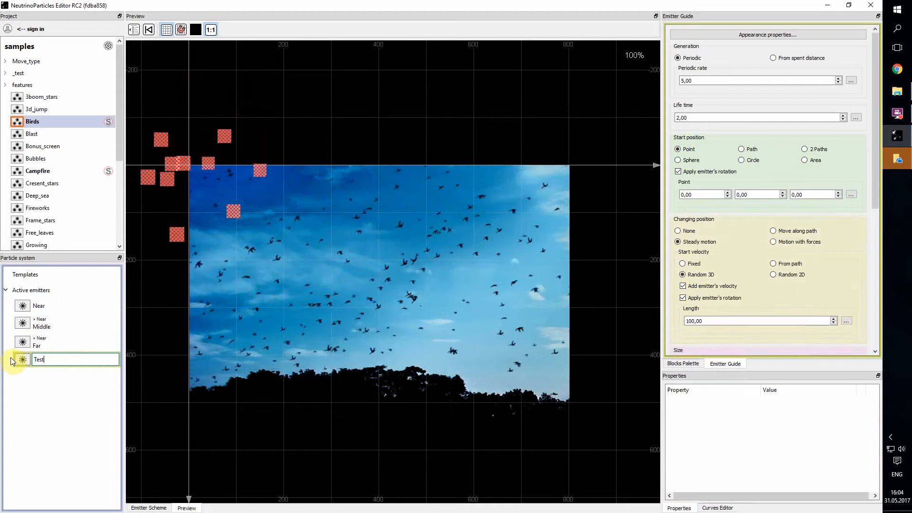
key(Return)
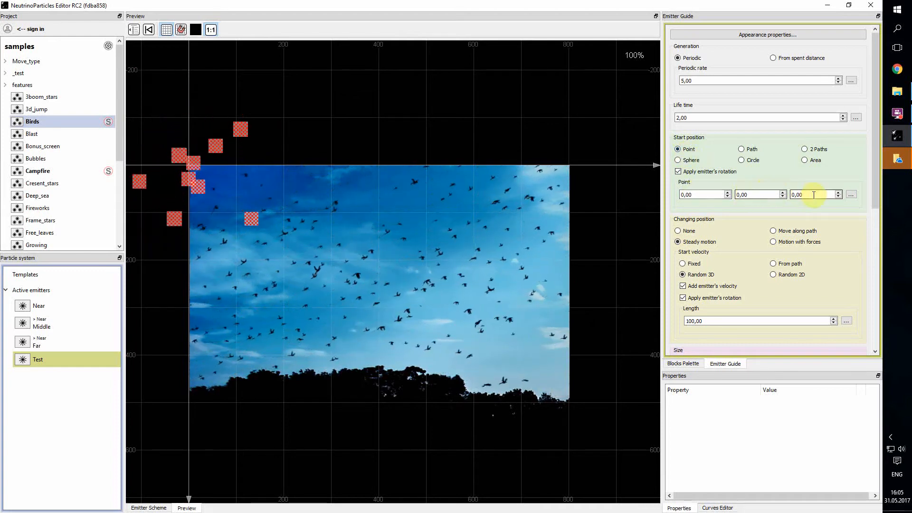
click(741, 149)
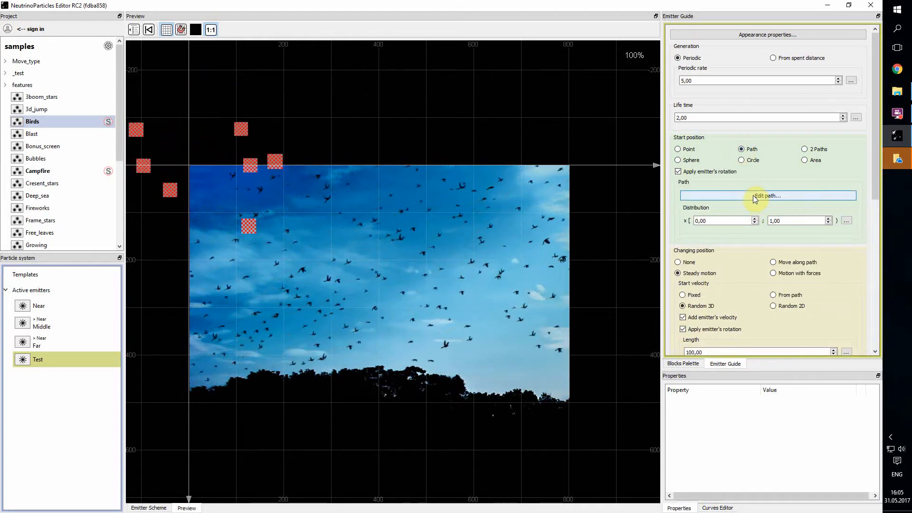
Move the Test emitter's path above the bird picture and bend it into a five-point zigzag
click(756, 196)
drag(217, 164, 298, 134)
drag(353, 114, 415, 140)
drag(425, 69, 487, 70)
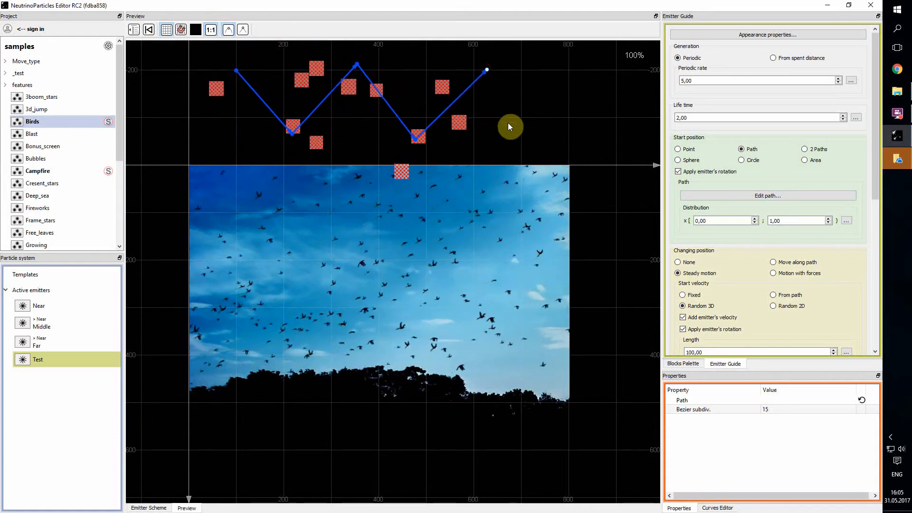
double_click(684, 80)
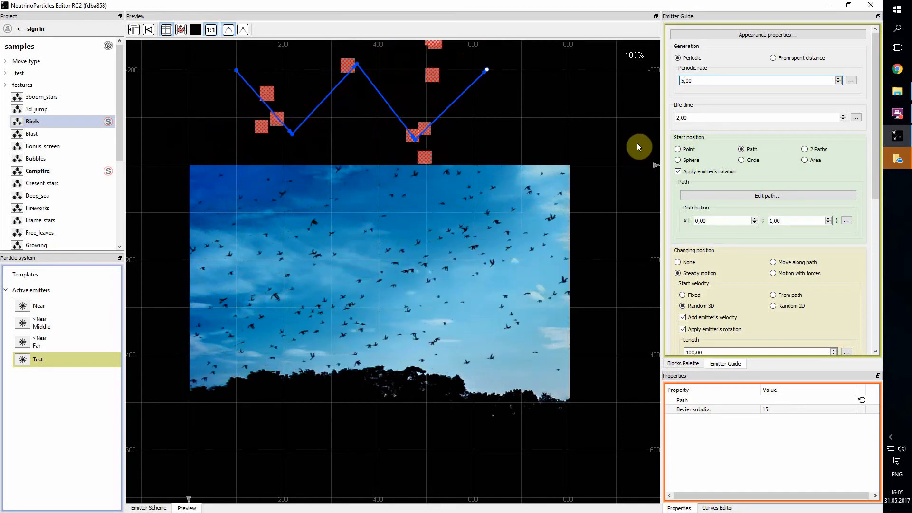
Set the Test emitter's periodic rate to 50, life time to 1 and start size to 10
text(50)
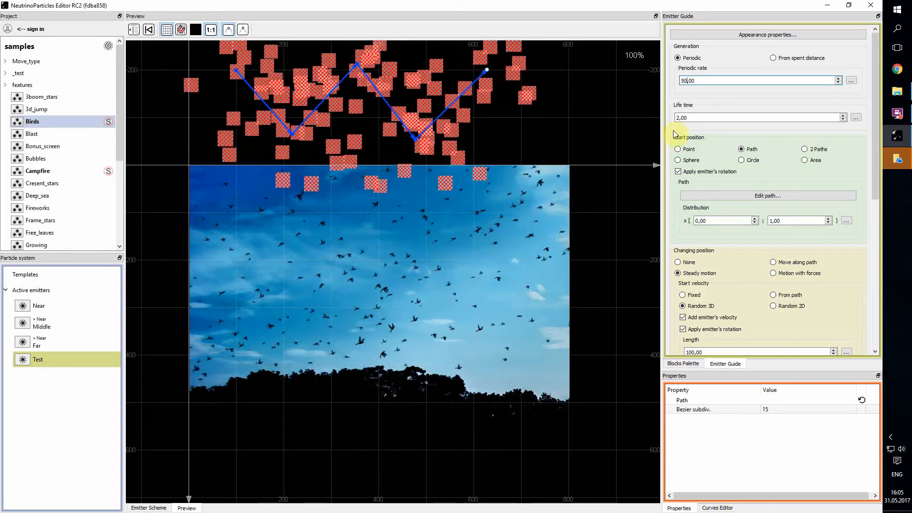
drag(678, 117, 671, 118)
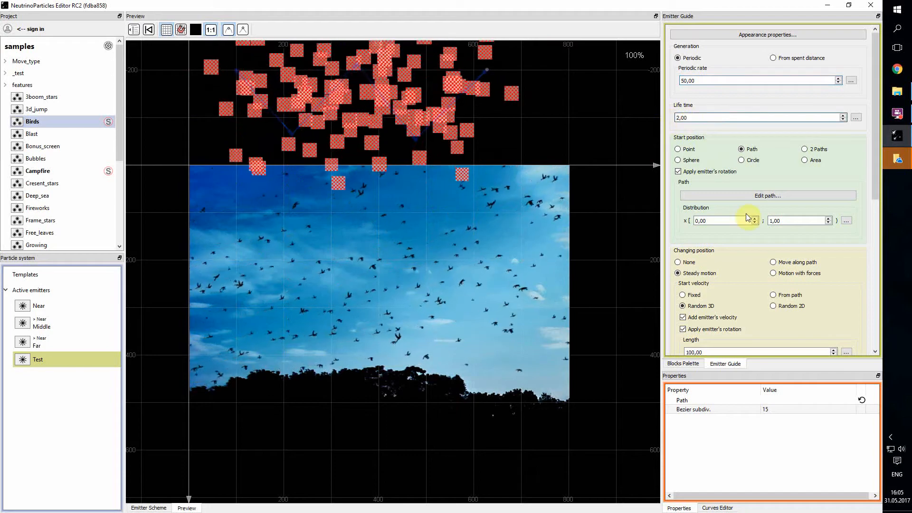
text(10)
key(Delete)
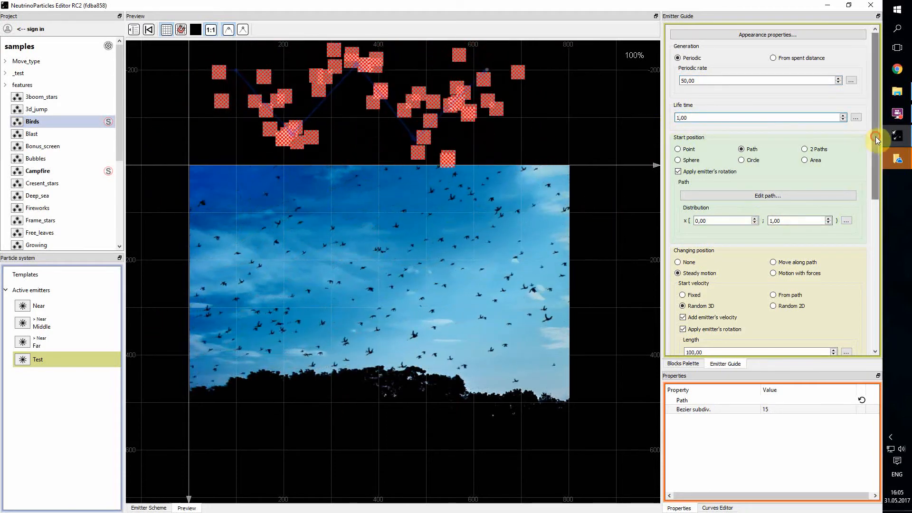
drag(570, 158, 574, 269)
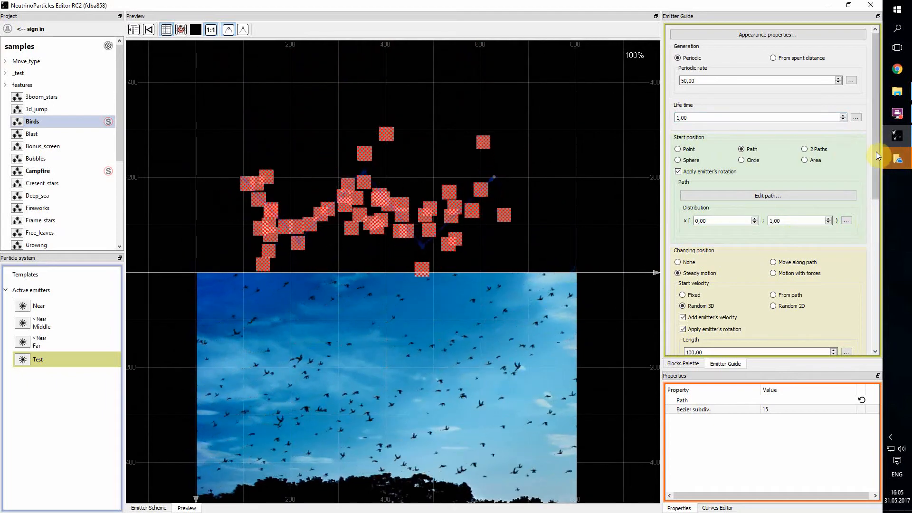
drag(876, 152, 879, 238)
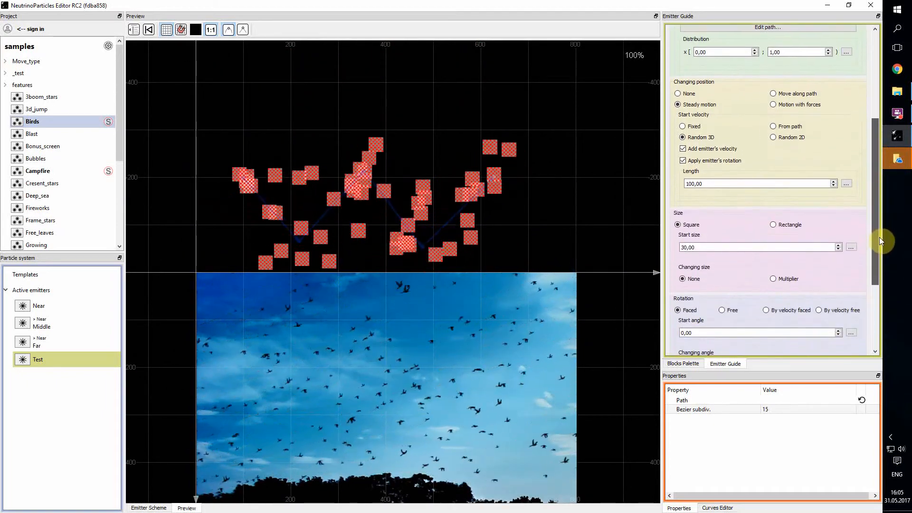
click(684, 247)
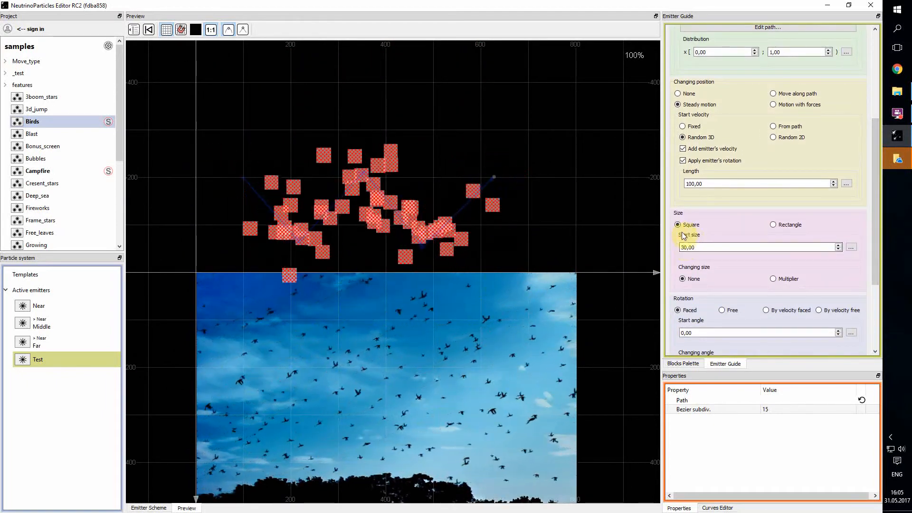
key(BackSpace)
text(1)
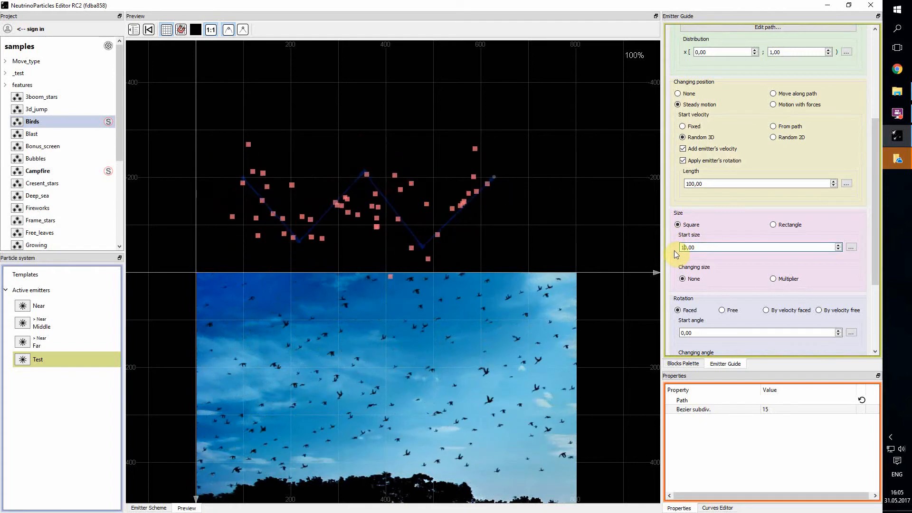
key(Return)
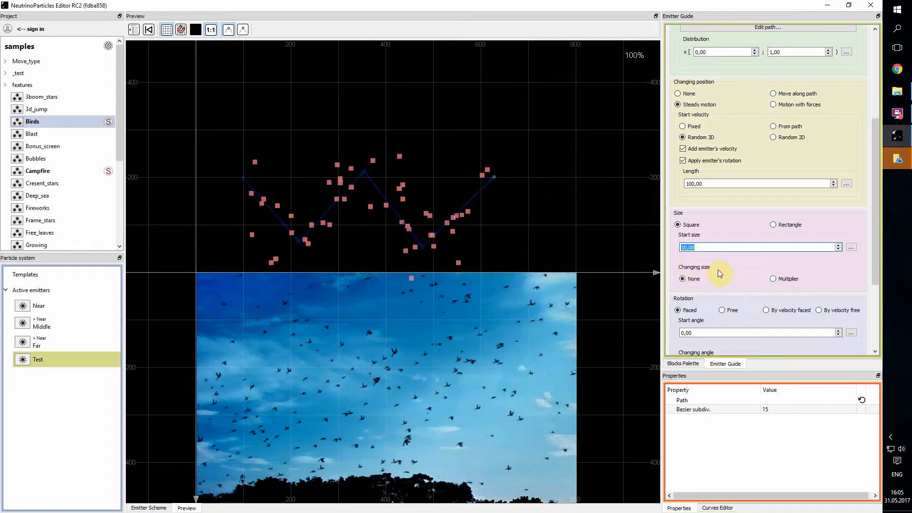
Set the Multiplier size curve to rise from 0 to 1 at mid-life, then fall back to 0
click(776, 279)
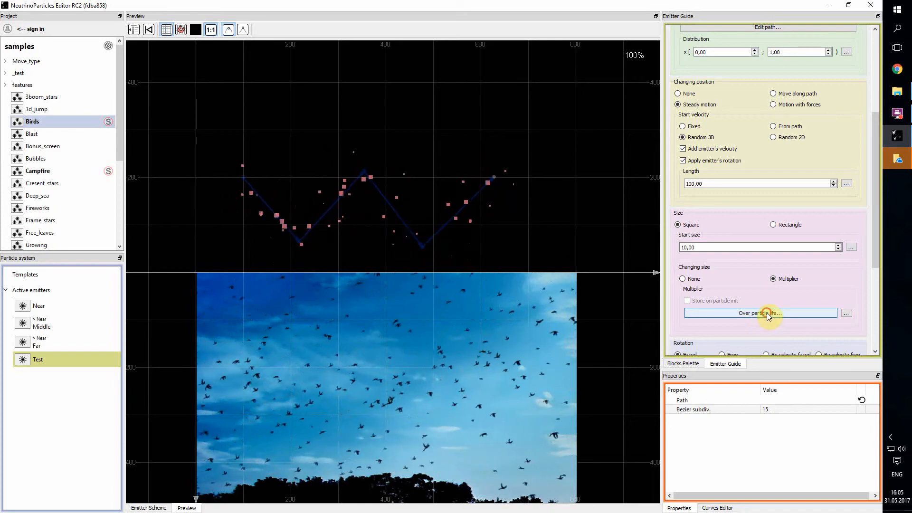
click(768, 312)
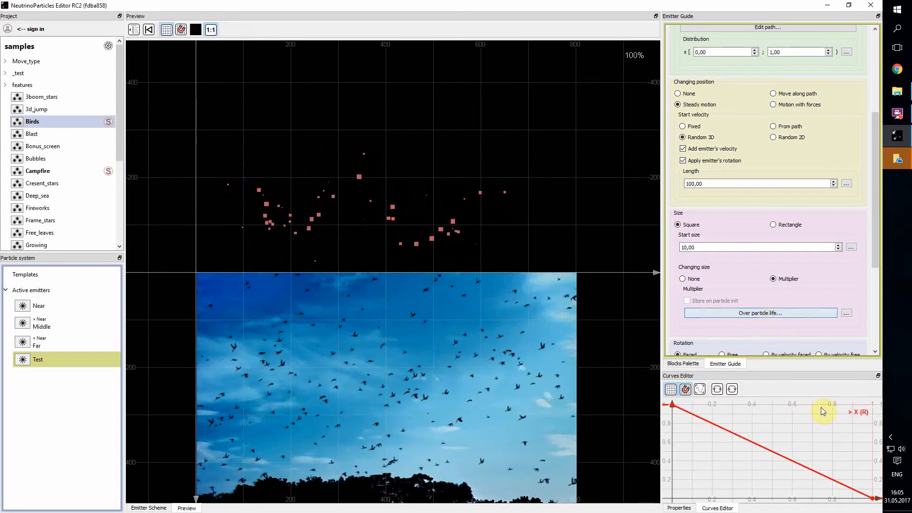
click(672, 405)
double_click(772, 452)
drag(773, 453, 773, 406)
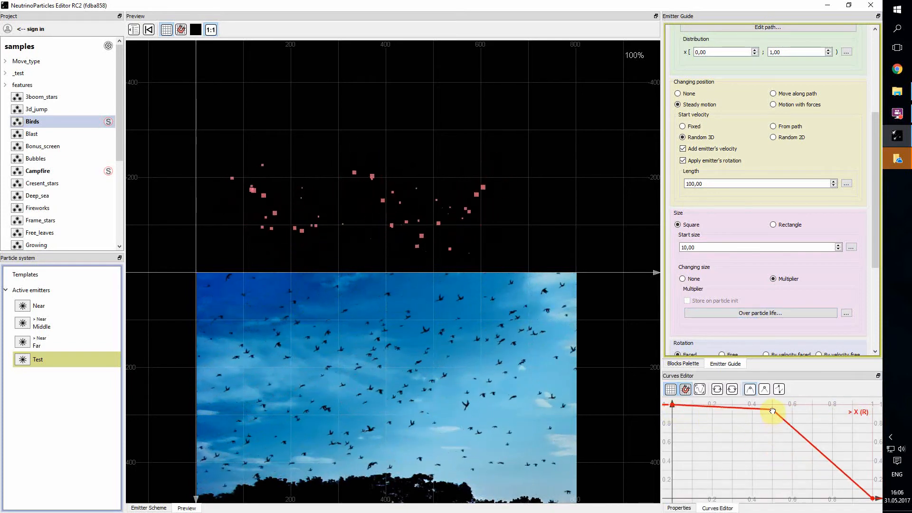
drag(672, 406, 672, 497)
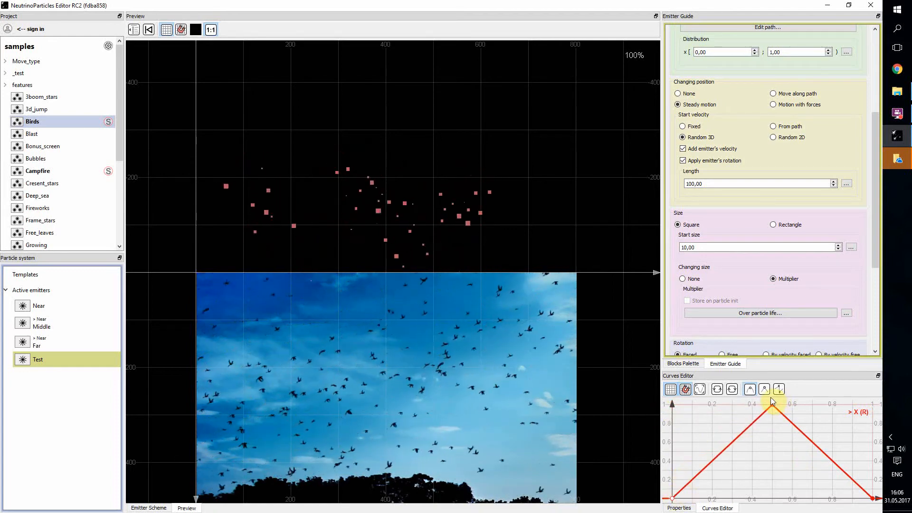
scroll(836, 149, up, 8)
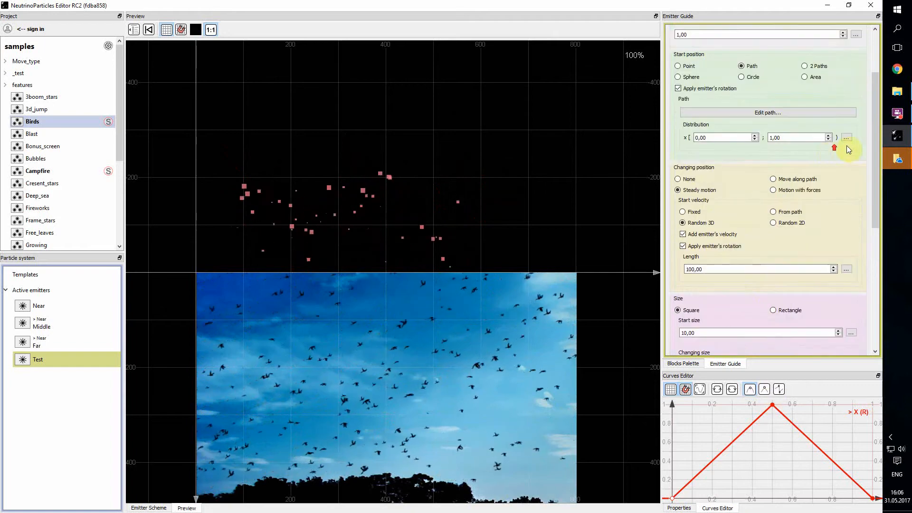
click(796, 36)
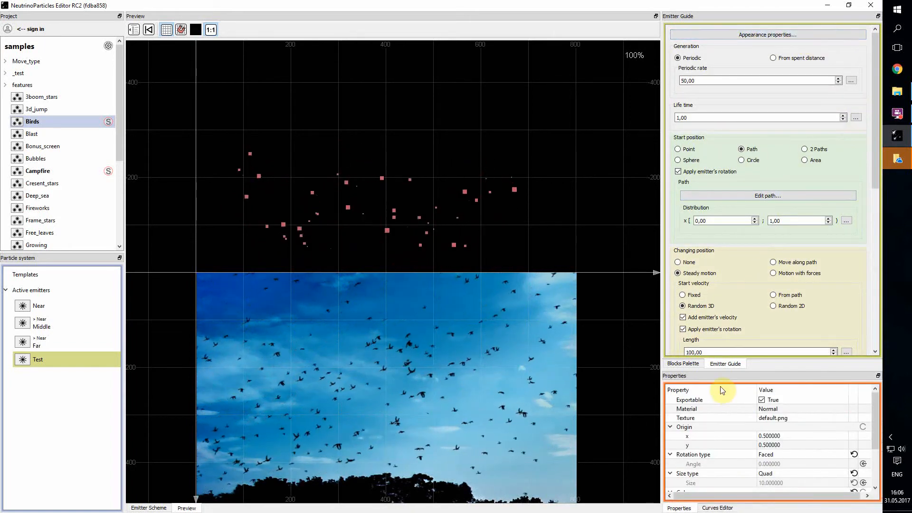
Apply the glow_point_04_gold.png texture to the Test emitter's particles
click(806, 419)
click(844, 421)
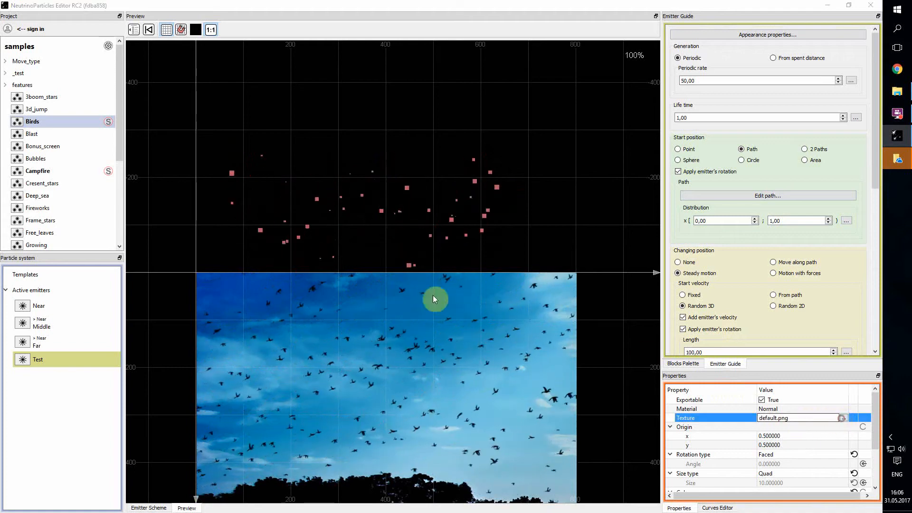
click(213, 208)
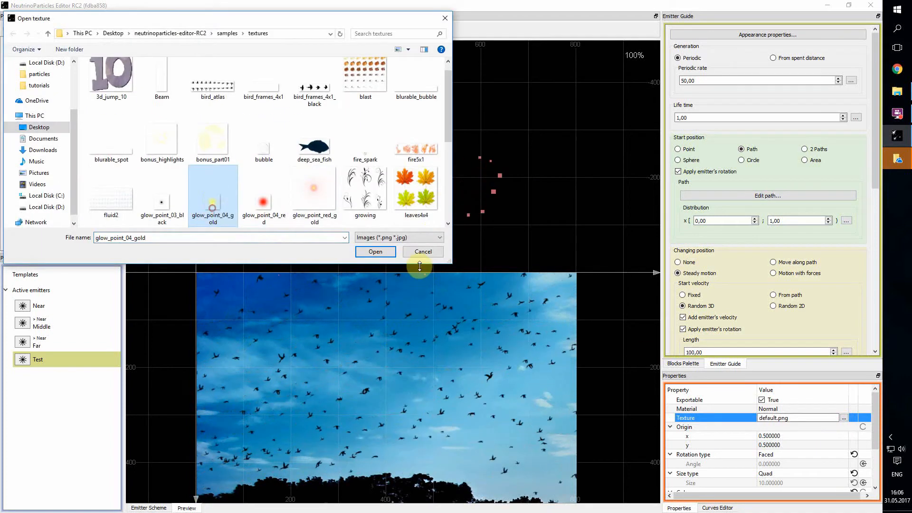
click(375, 253)
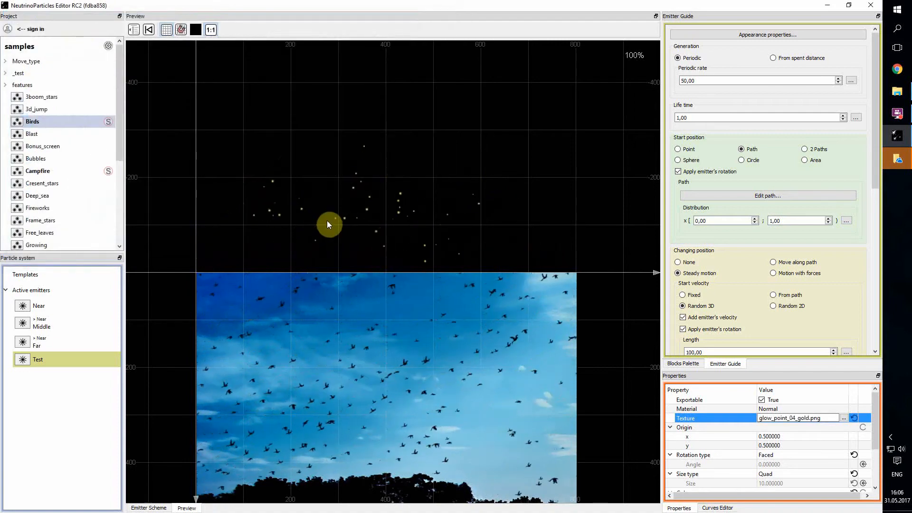
drag(387, 235, 399, 227)
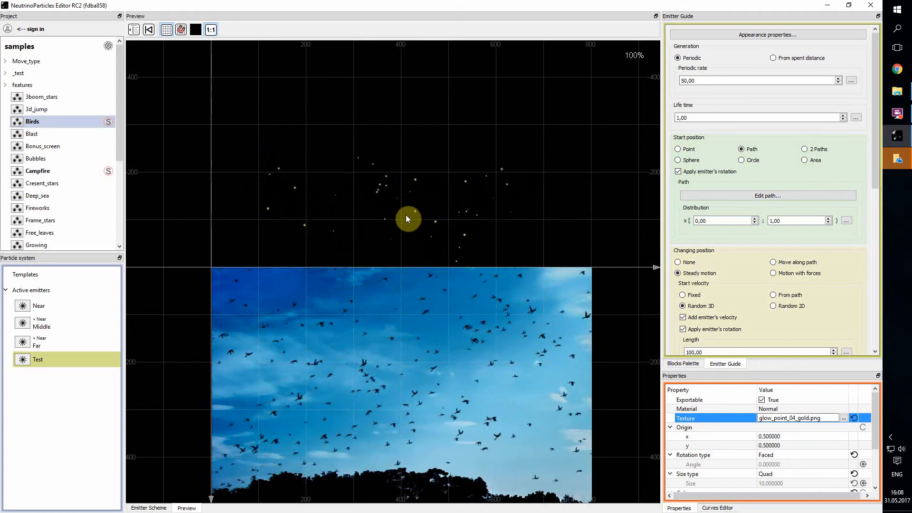
Dock the Emitter Scheme node graph below the Preview panel and pan its nodes into view
click(151, 508)
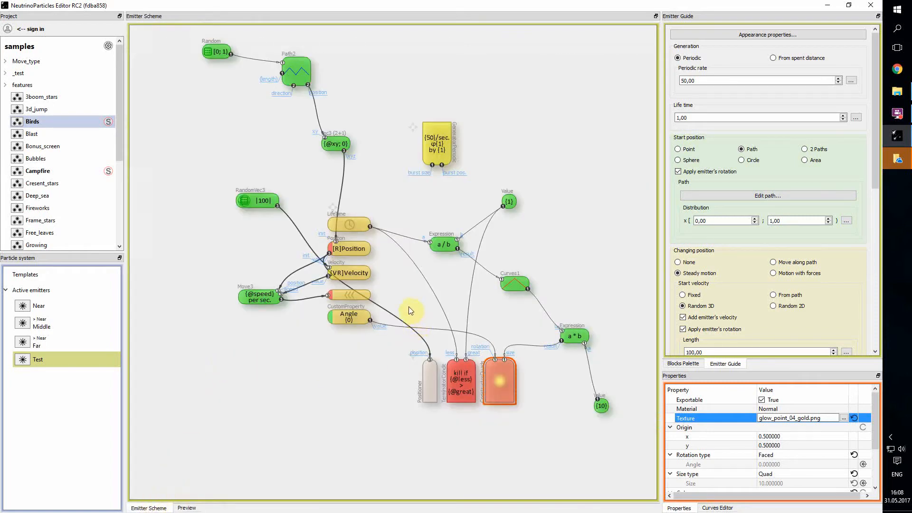
drag(348, 18, 371, 240)
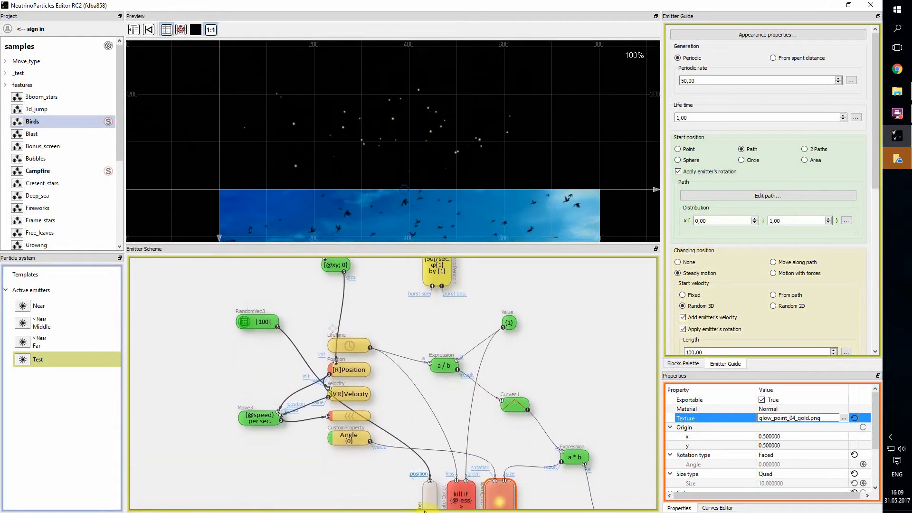
drag(417, 475, 398, 399)
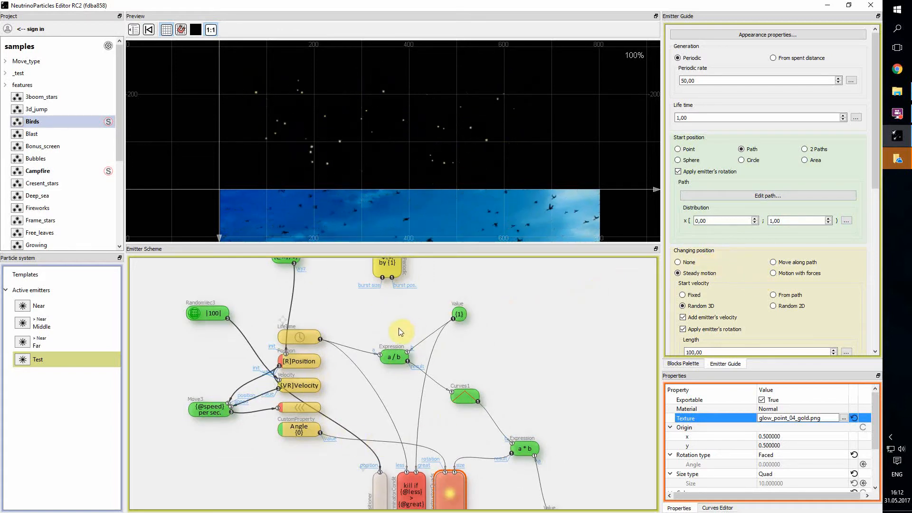
mouse_move(400, 359)
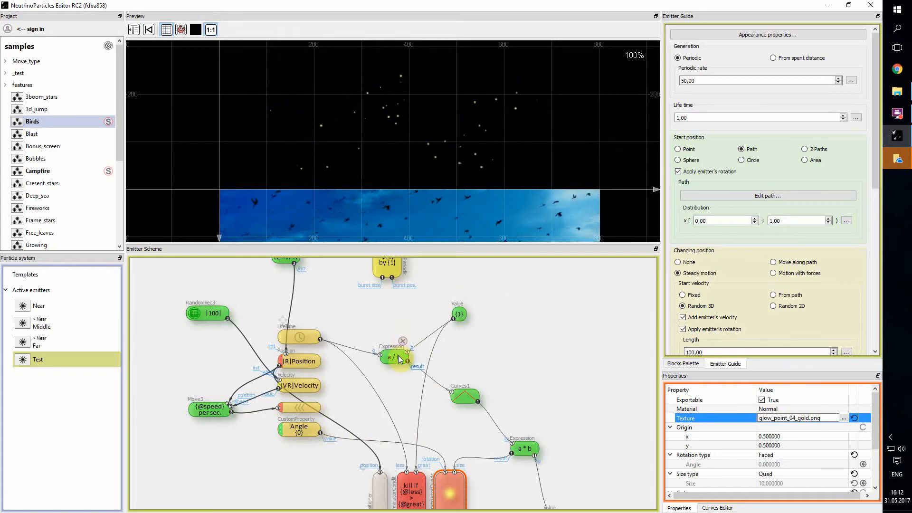
mouse_move(469, 396)
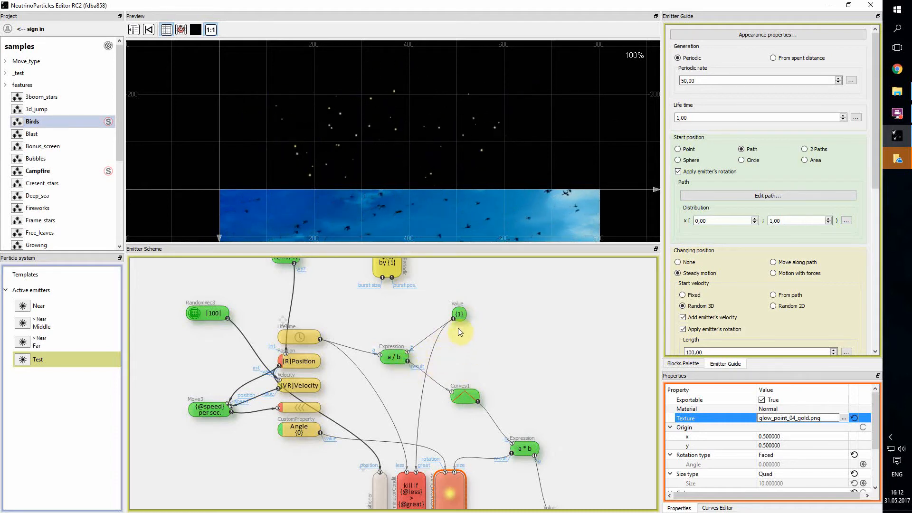
mouse_move(460, 315)
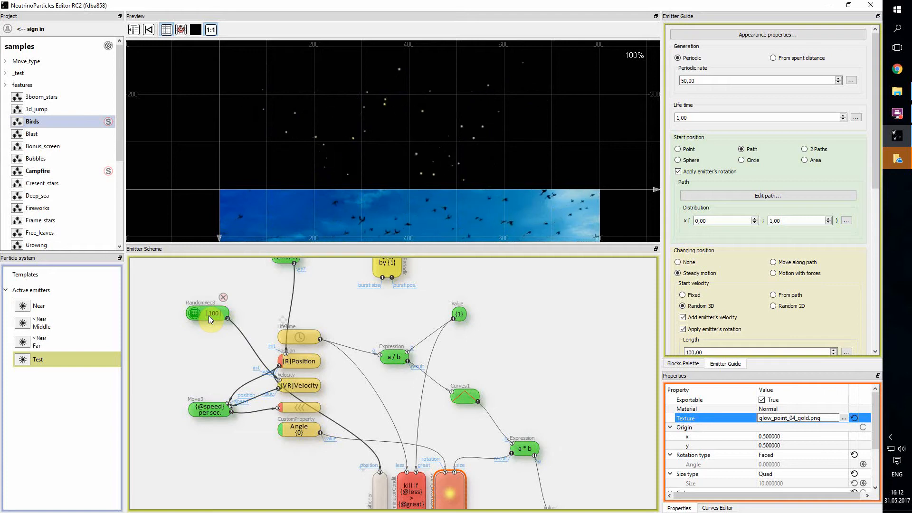
mouse_move(210, 411)
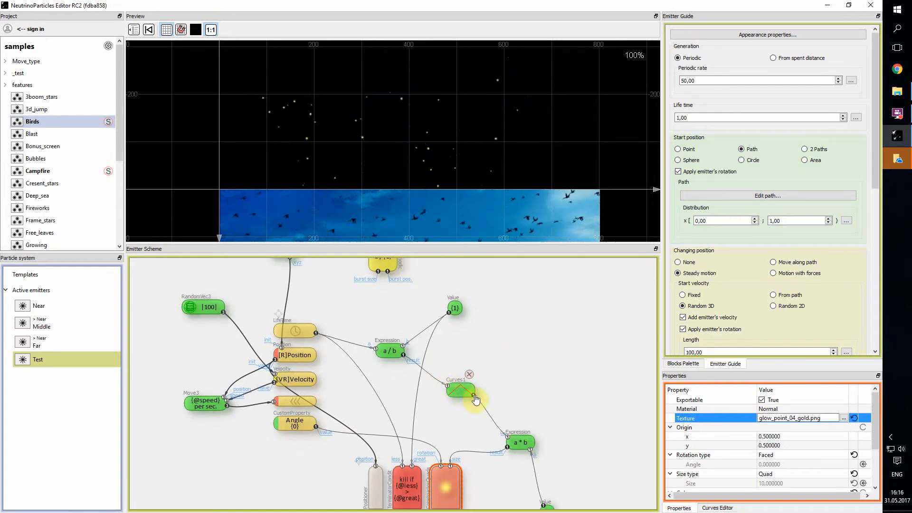
Reconnect the a / b expression's result port to the Curves1 input
drag(448, 386, 450, 357)
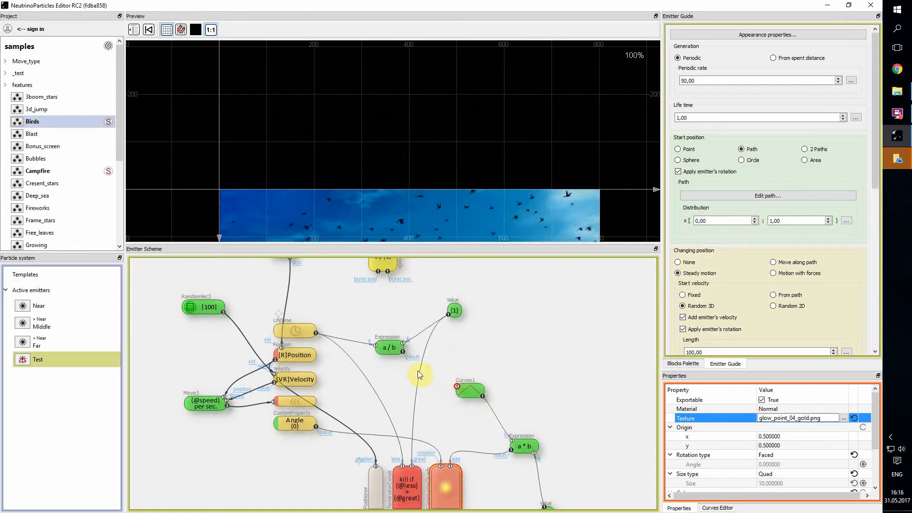
click(403, 360)
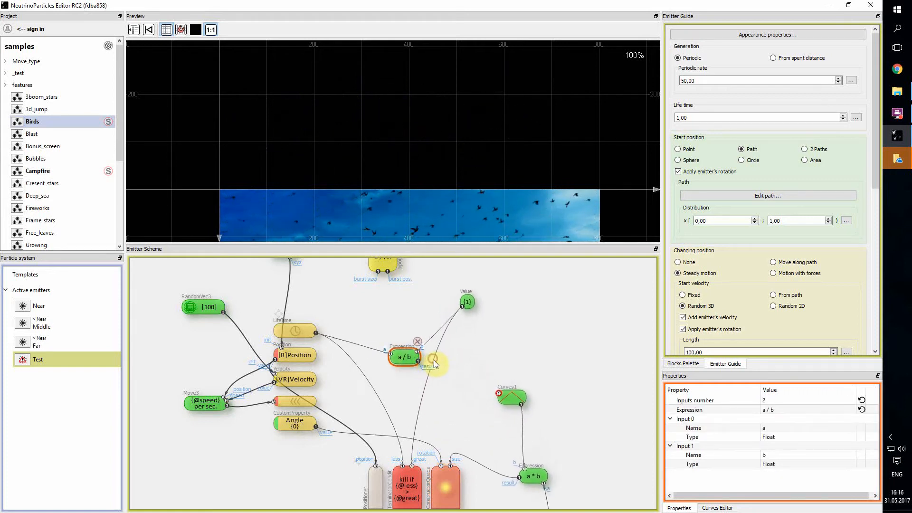
drag(403, 360, 509, 400)
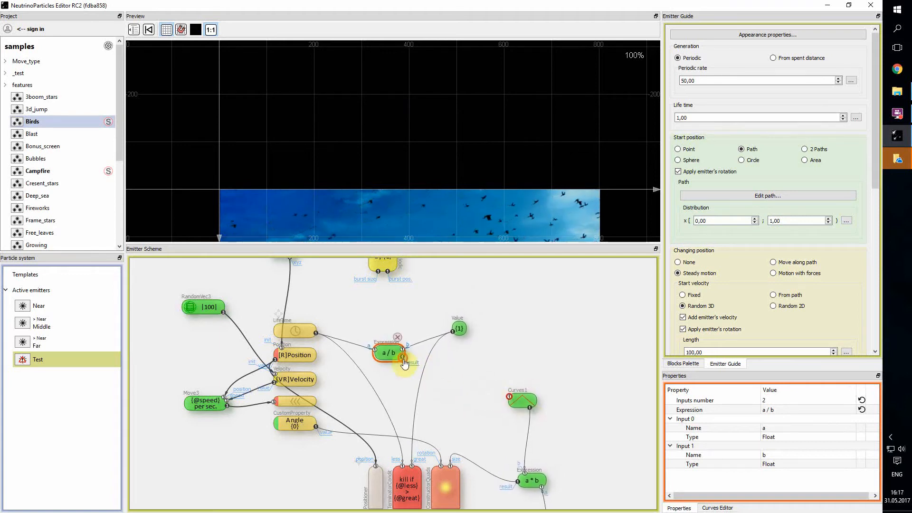
drag(403, 358, 509, 399)
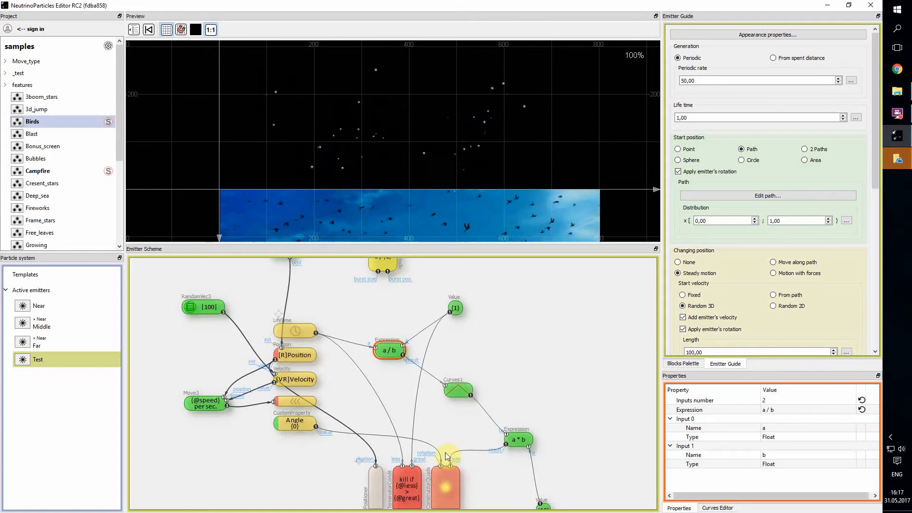
Re-dock the Emitter Scheme as a tab beside Preview in the main area
drag(399, 273, 392, 305)
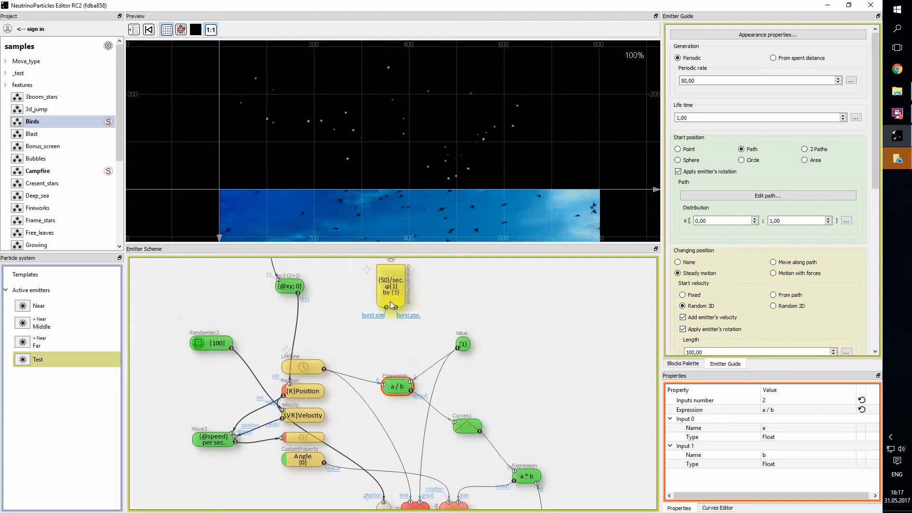
drag(440, 355, 413, 285)
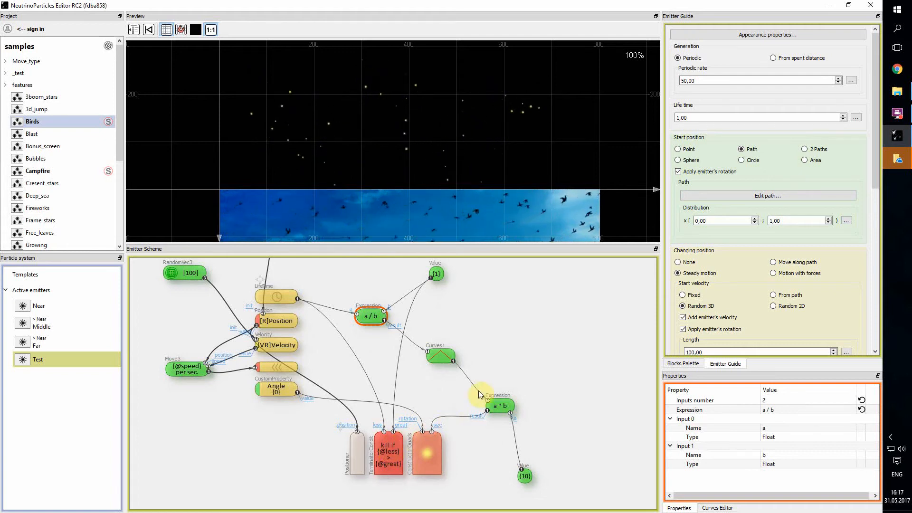
drag(487, 356, 490, 406)
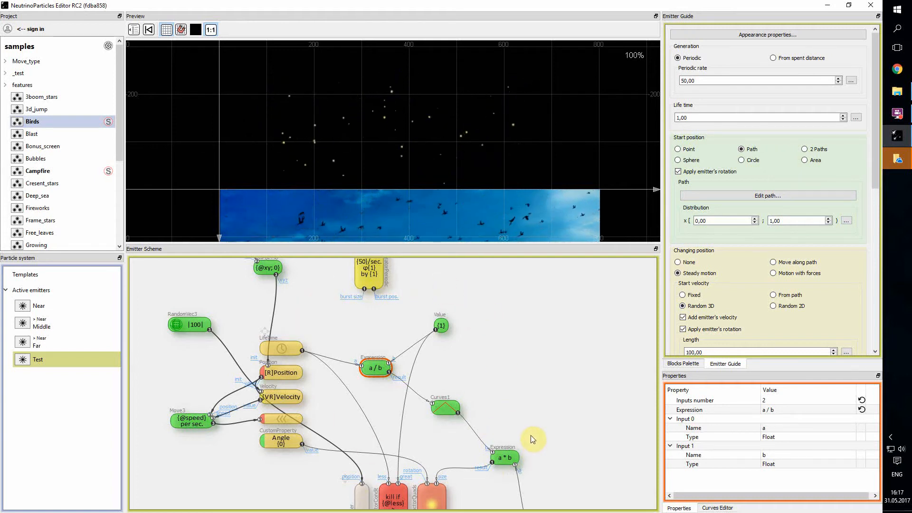
drag(370, 251, 378, 153)
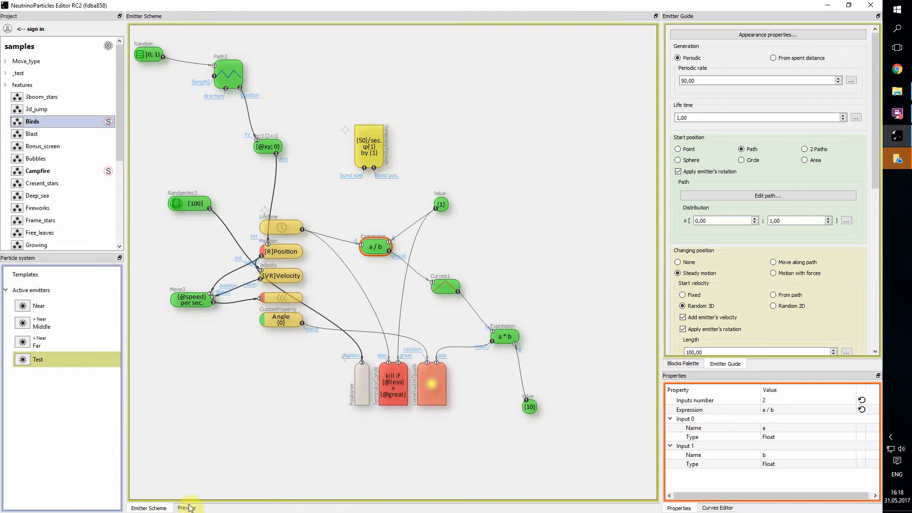
Show the Blocks Palette in the right dock alongside the Emitter Scheme graph
click(186, 508)
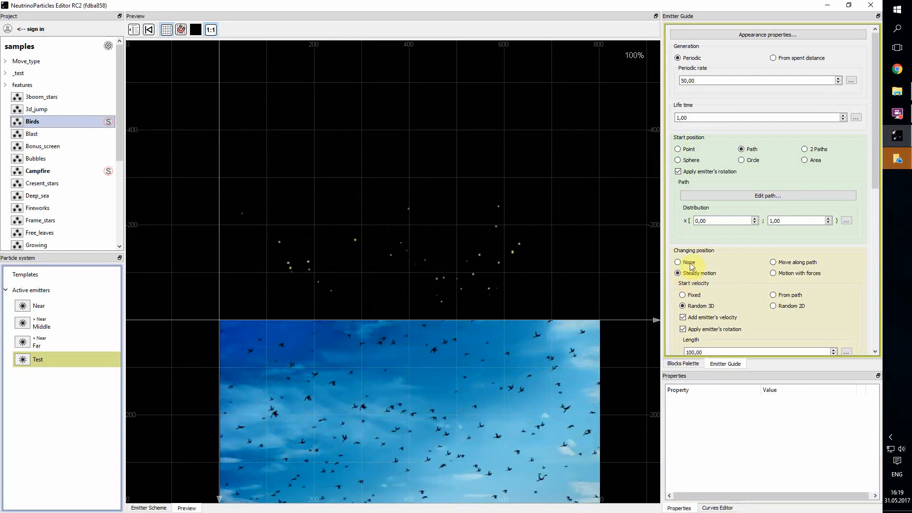
click(684, 365)
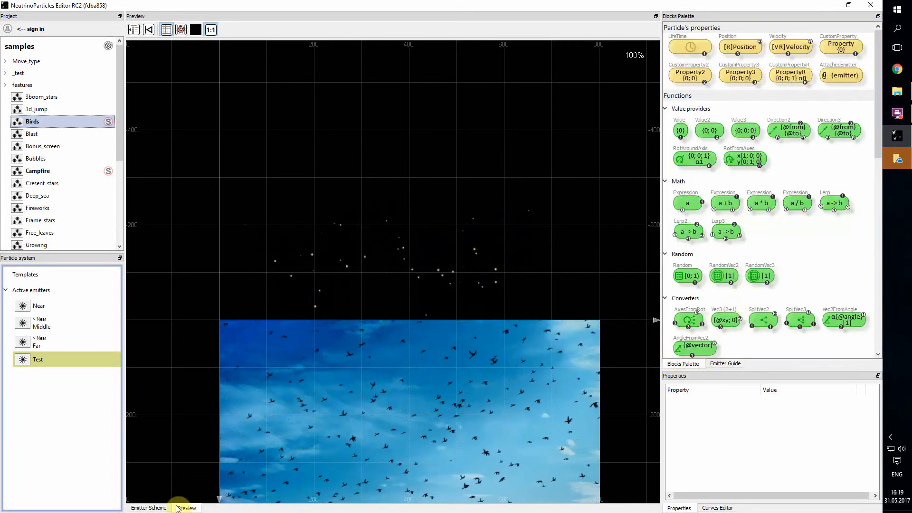
click(153, 508)
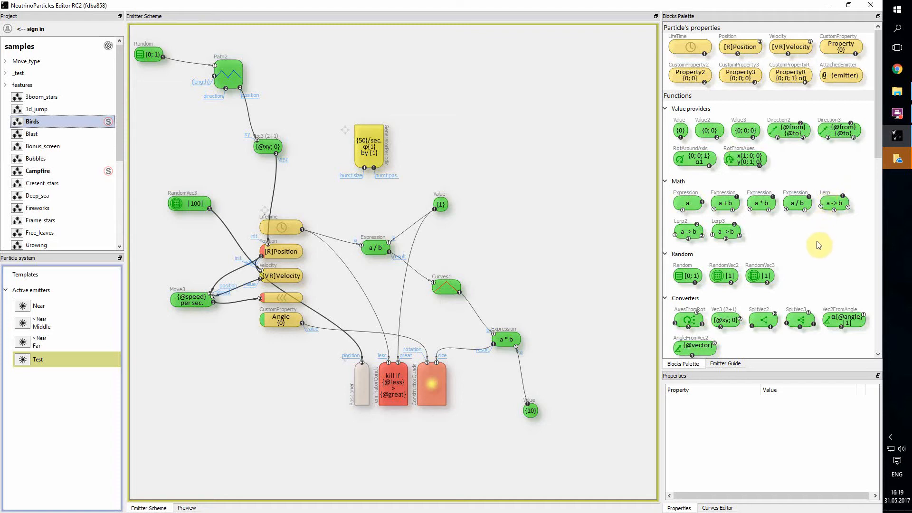
scroll(818, 245, down, 10)
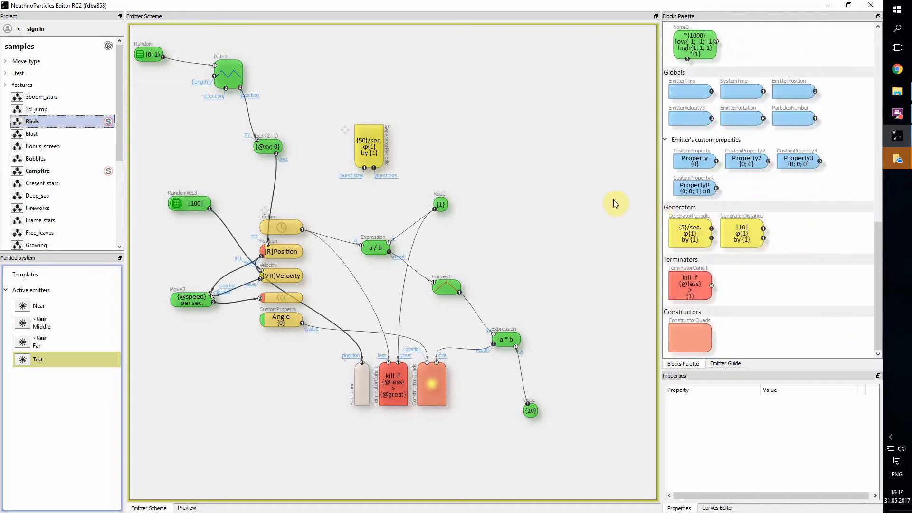
scroll(731, 218, up, 10)
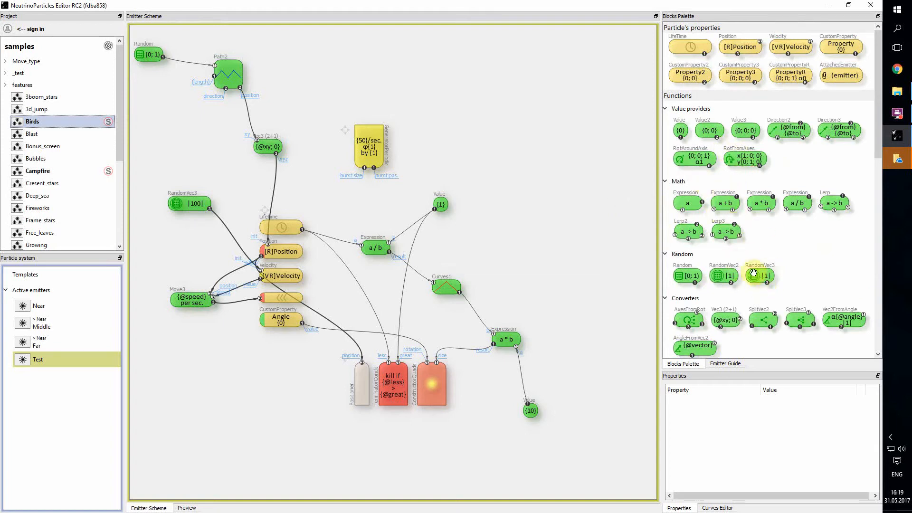
mouse_move(757, 276)
mouse_down()
mouse_move(607, 249)
mouse_move(487, 160)
mouse_move(496, 164)
mouse_up()
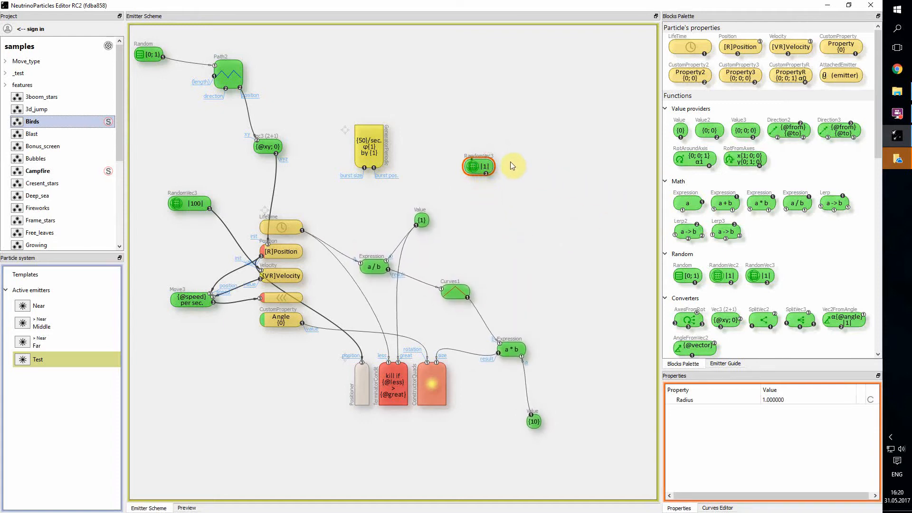
mouse_move(485, 164)
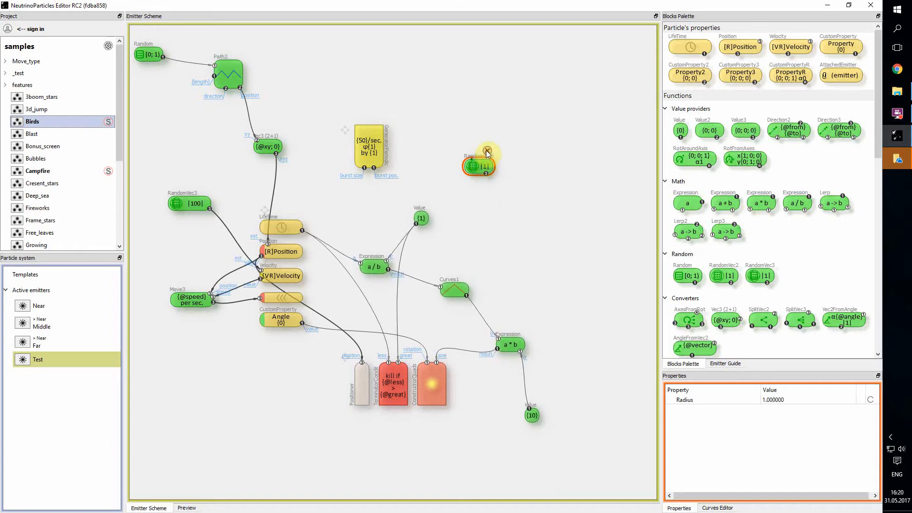
click(487, 151)
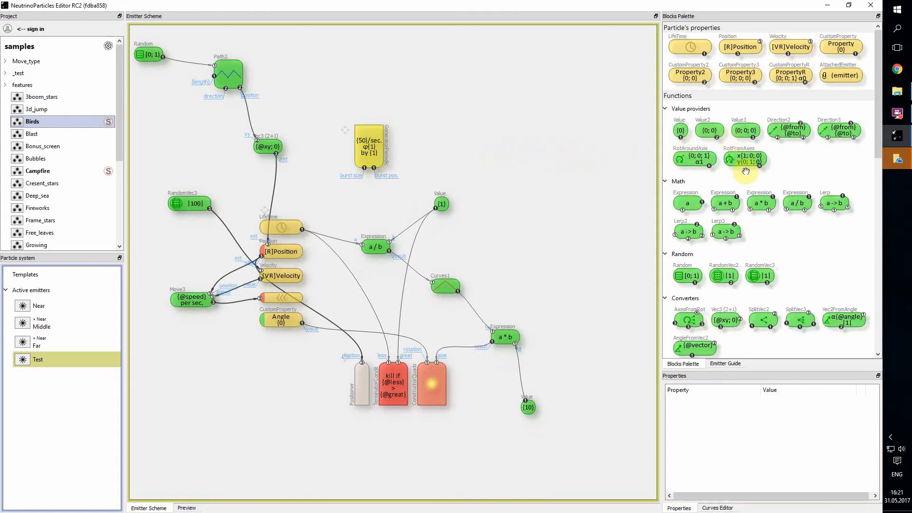
scroll(756, 205, down, 5)
scroll(756, 209, down, 10)
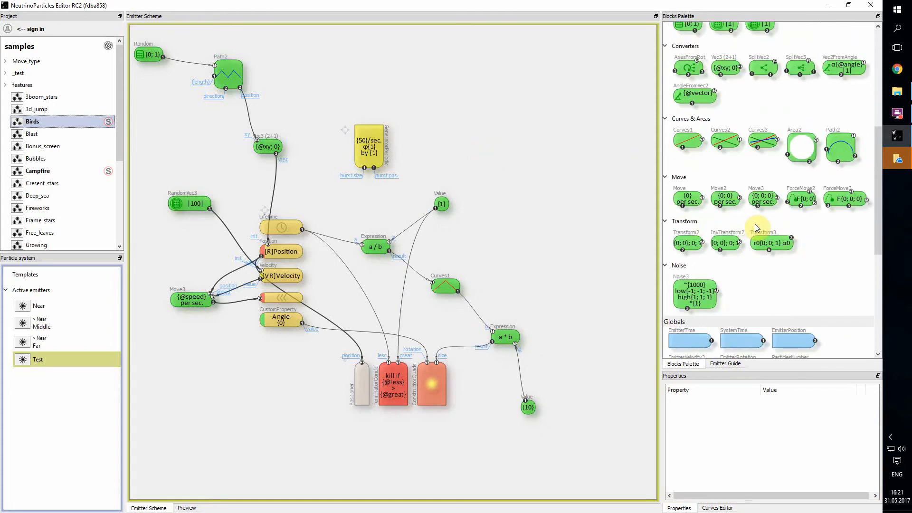
scroll(758, 228, up, 10)
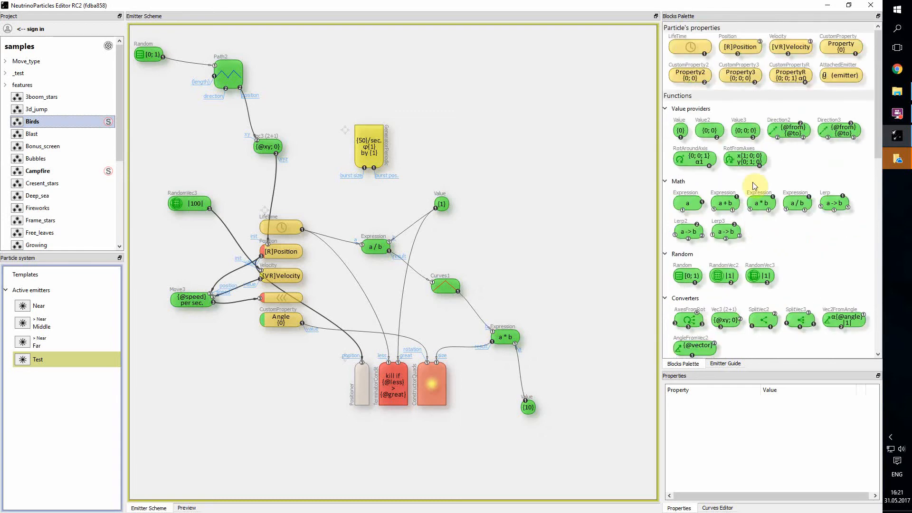
scroll(765, 207, down, 5)
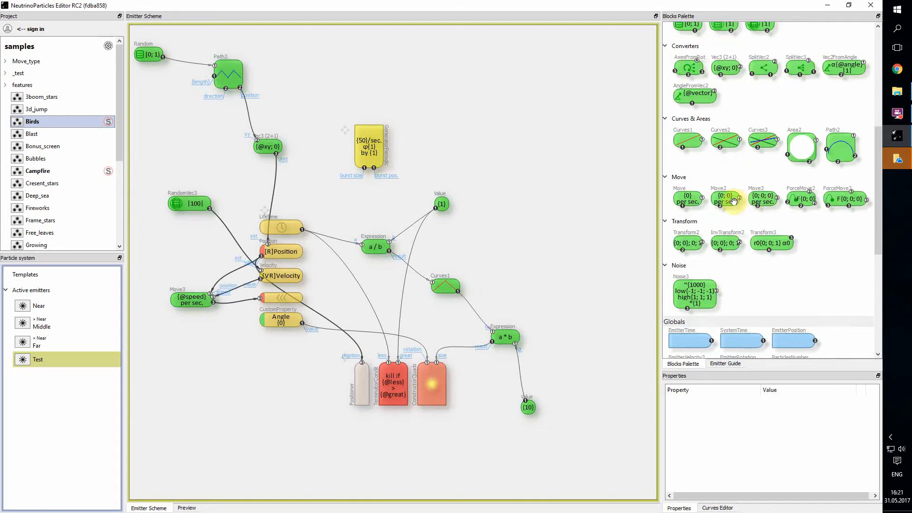
scroll(749, 219, up, 3)
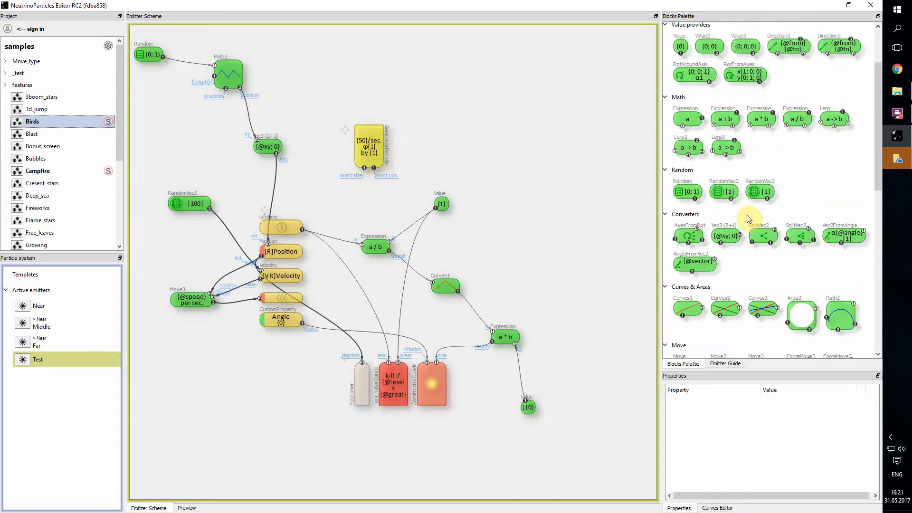
scroll(749, 217, up, 2)
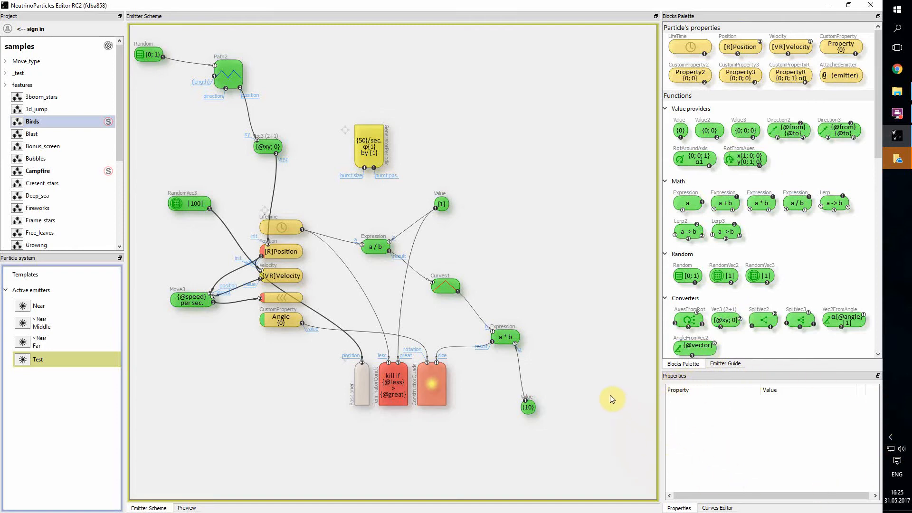
Show the Emitter Guide for the Test emitter within the Birds effect
click(505, 338)
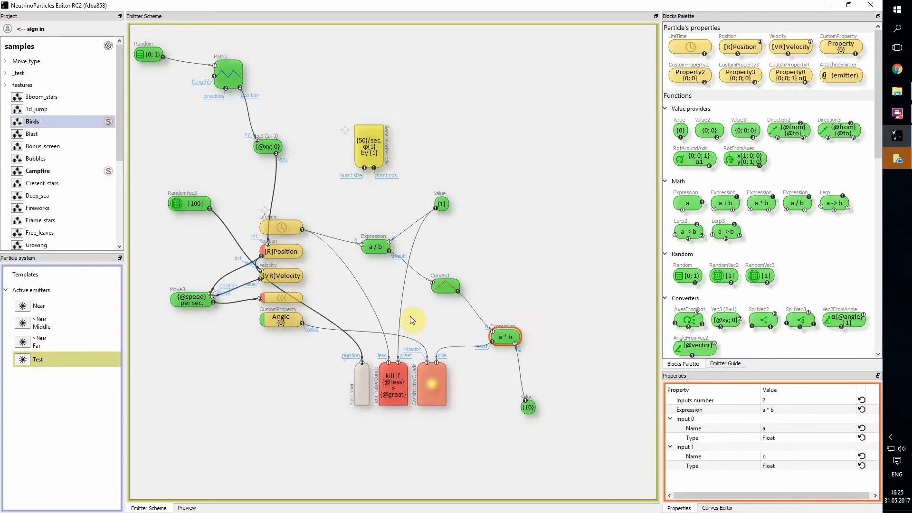
click(39, 362)
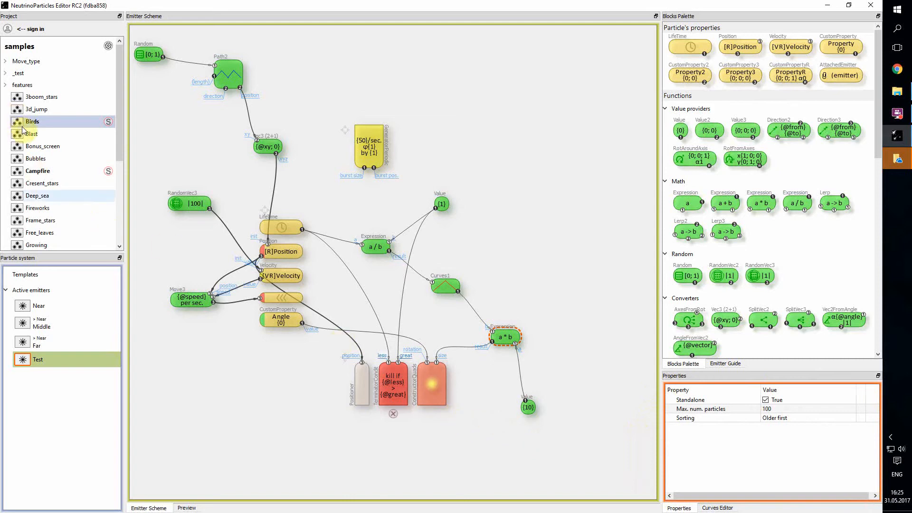
click(38, 122)
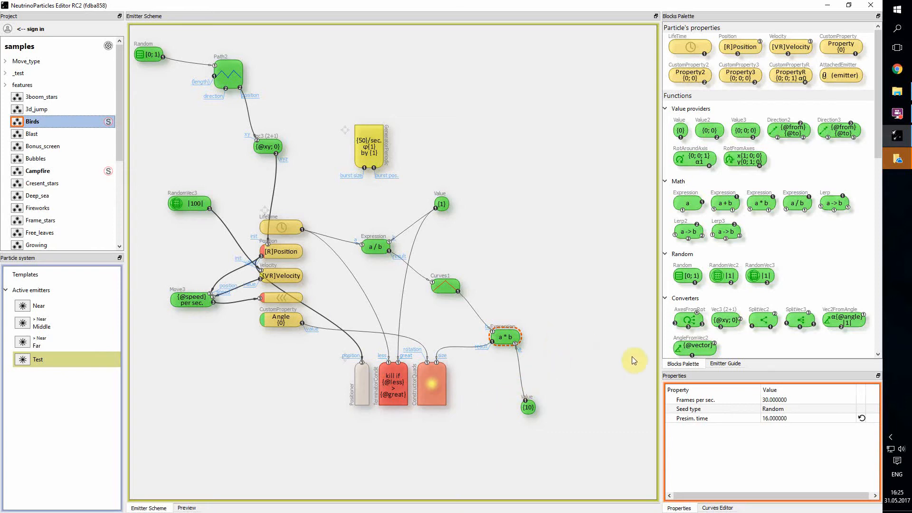
click(725, 364)
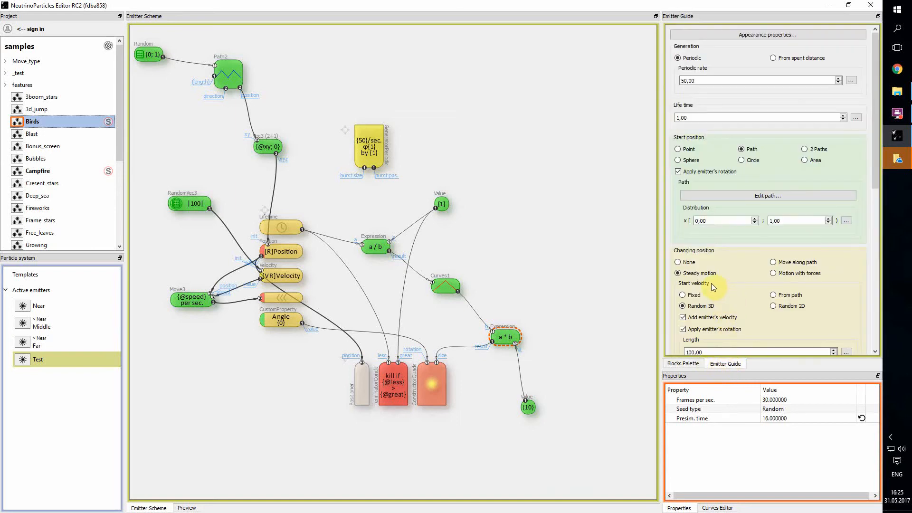
click(40, 361)
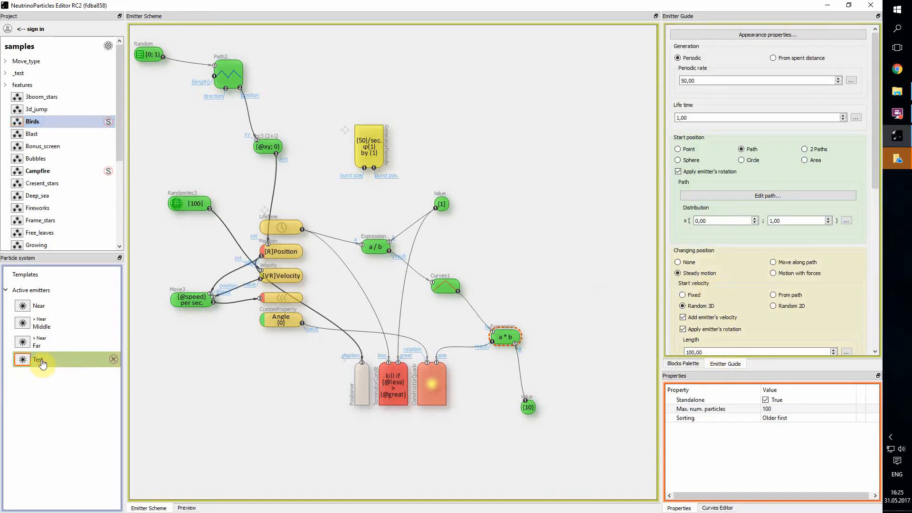
click(42, 125)
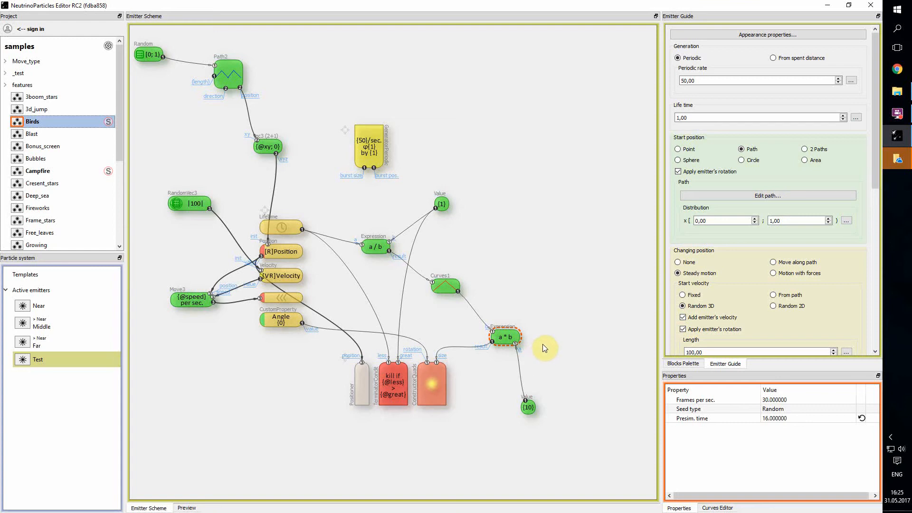
Open the Curves1 size multiplier's 'Over particle life' curve in the Curves Editor
click(717, 508)
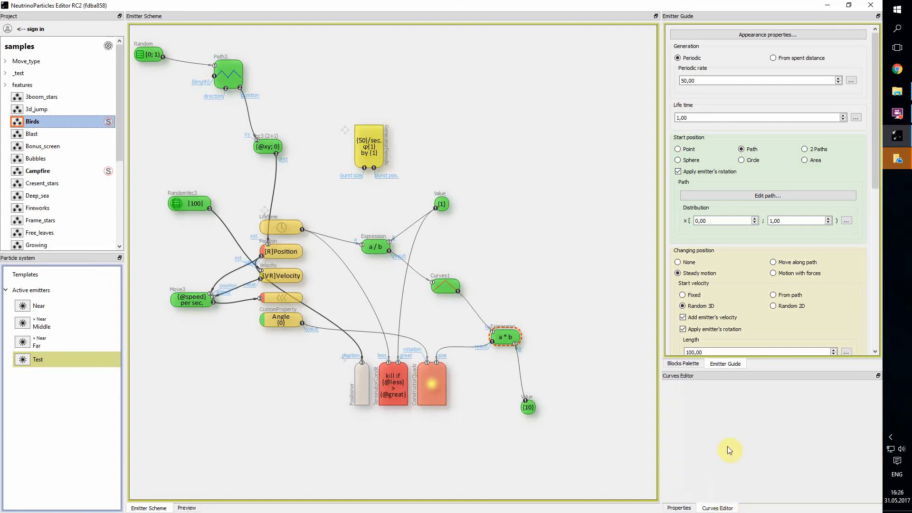
click(680, 508)
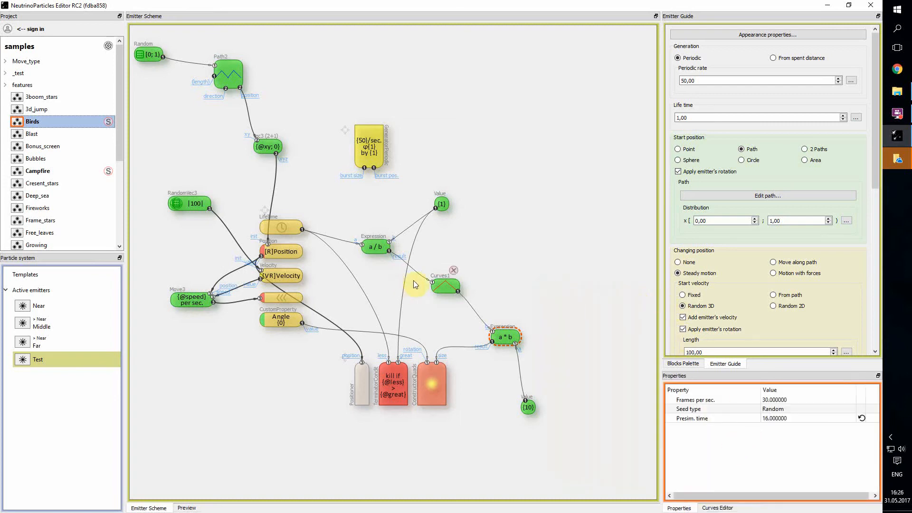
click(444, 286)
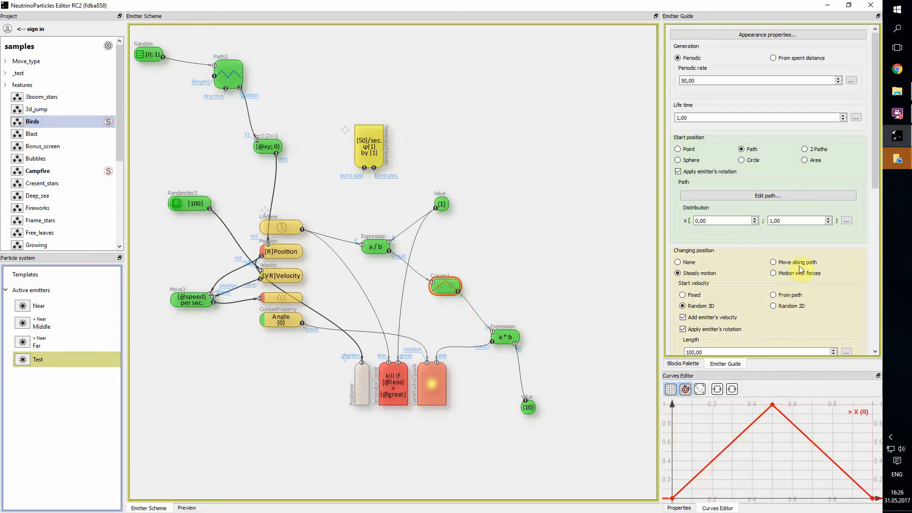
scroll(864, 248, down, 6)
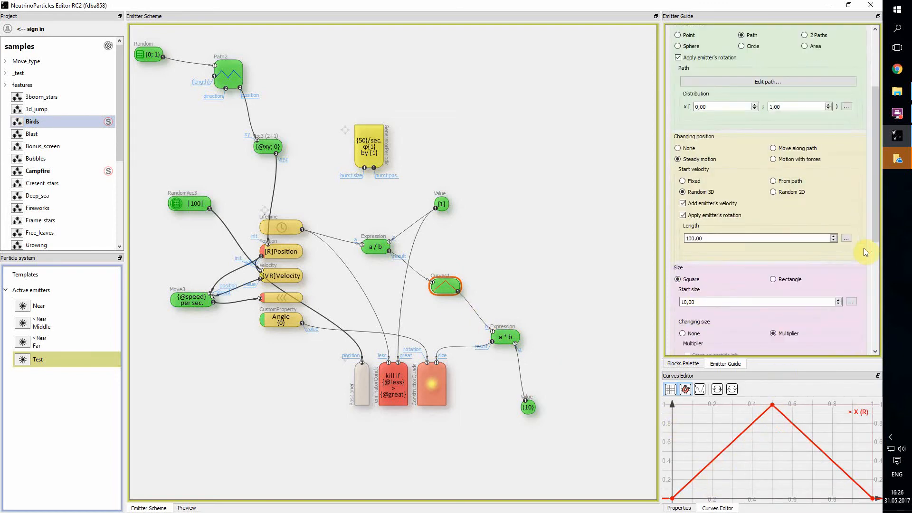
click(739, 310)
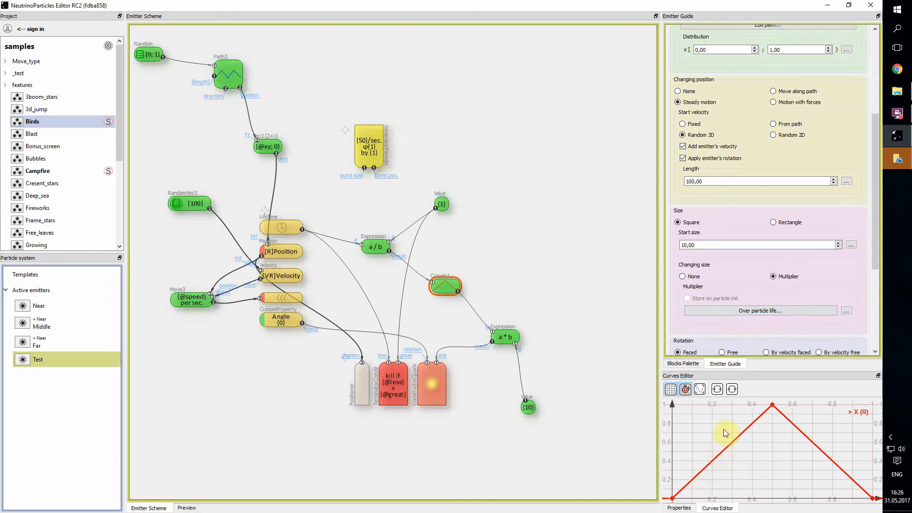
scroll(751, 329, down, 2)
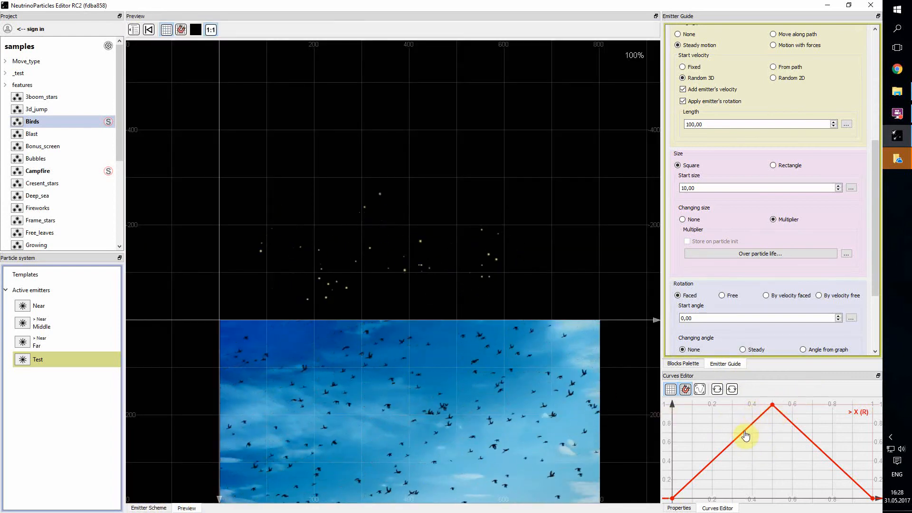
Make the curve's left segment smooth and bend it to stay low, then climb steeply
click(744, 433)
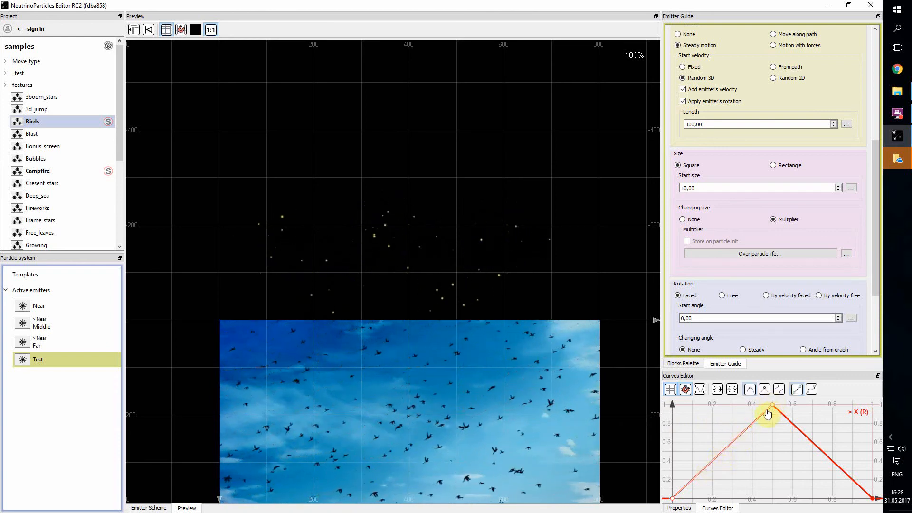
click(811, 389)
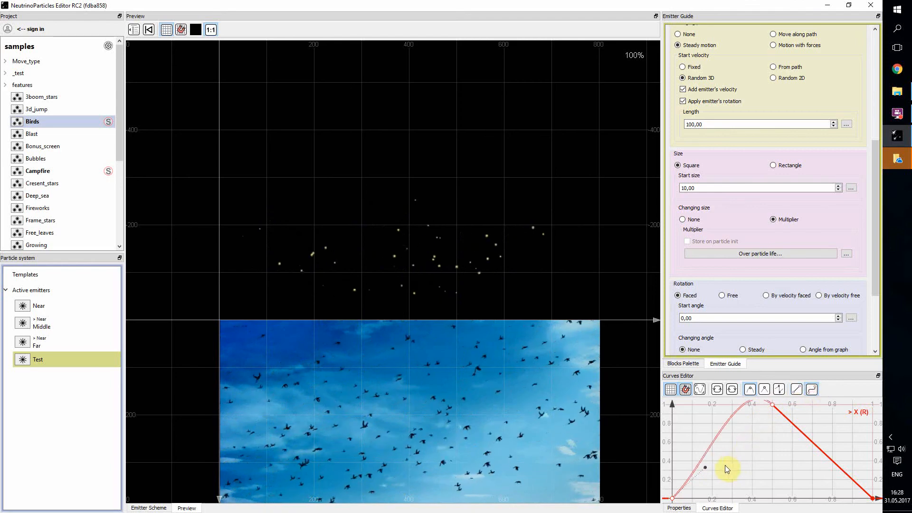
drag(738, 425, 711, 461)
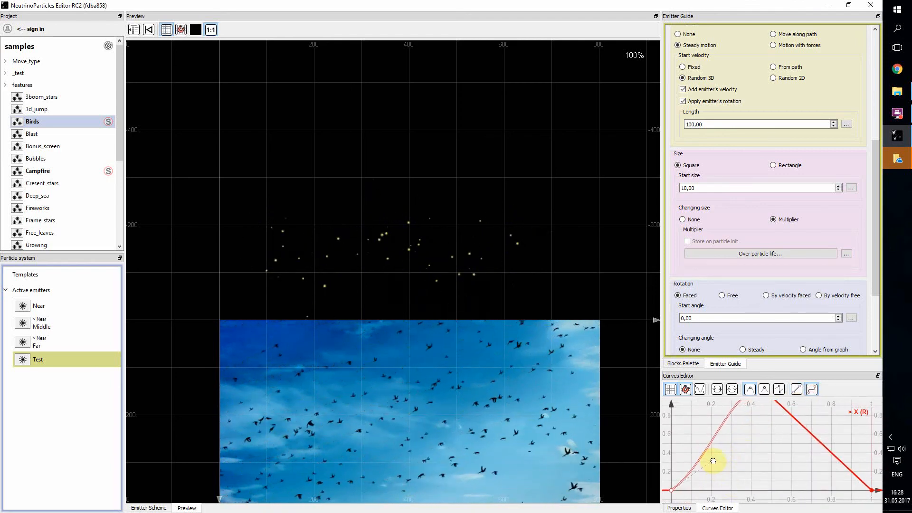
drag(758, 444, 755, 482)
click(769, 437)
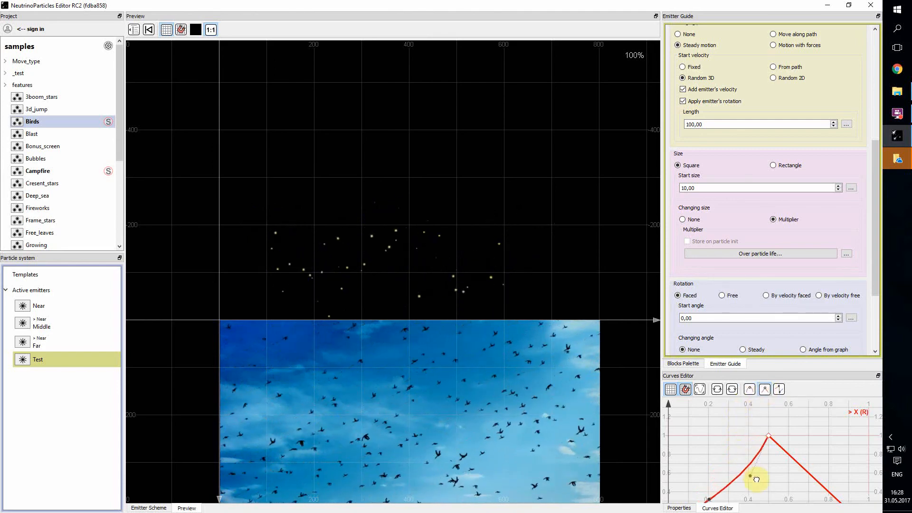
drag(766, 488, 760, 436)
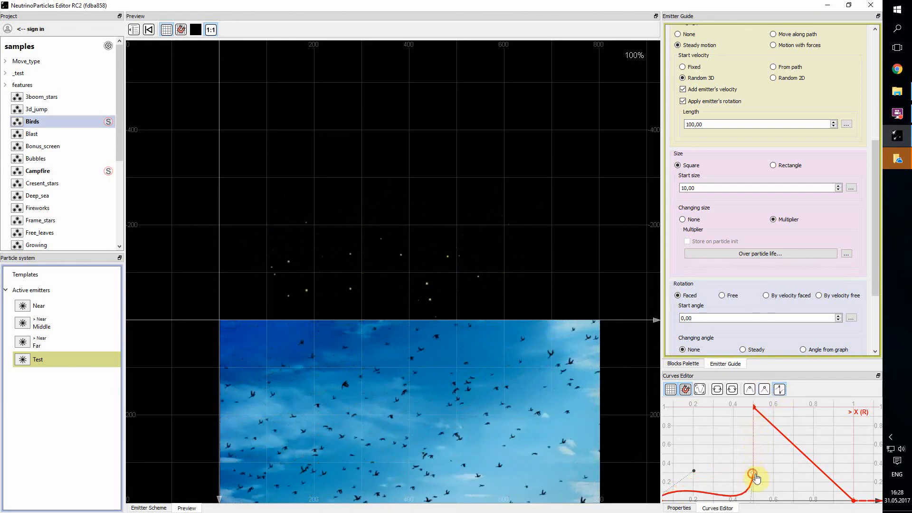
drag(757, 479, 805, 442)
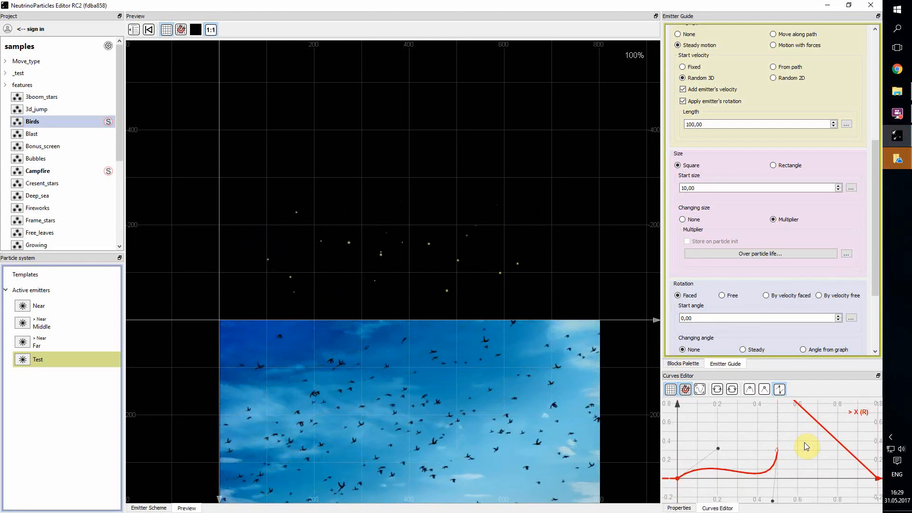
mouse_move(805, 442)
mouse_down()
mouse_move(806, 471)
mouse_move(804, 460)
mouse_up()
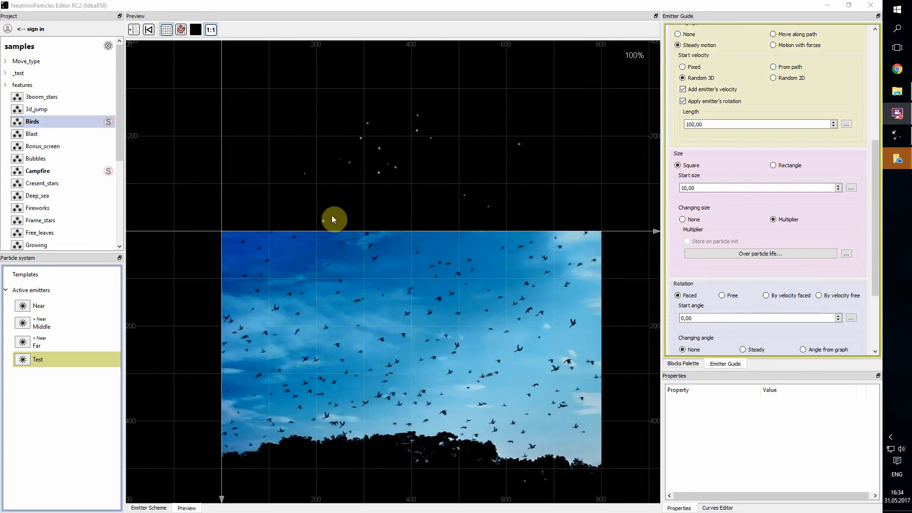
Toggle the preview grid off and on, then show the scene tree listing Birds.jpg
mouse_move(349, 226)
mouse_down()
mouse_move(335, 240)
mouse_move(346, 215)
mouse_move(361, 234)
mouse_move(292, 213)
mouse_move(383, 158)
mouse_move(351, 186)
mouse_move(363, 236)
mouse_up()
scroll(394, 266, down, 4)
scroll(390, 264, up, 5)
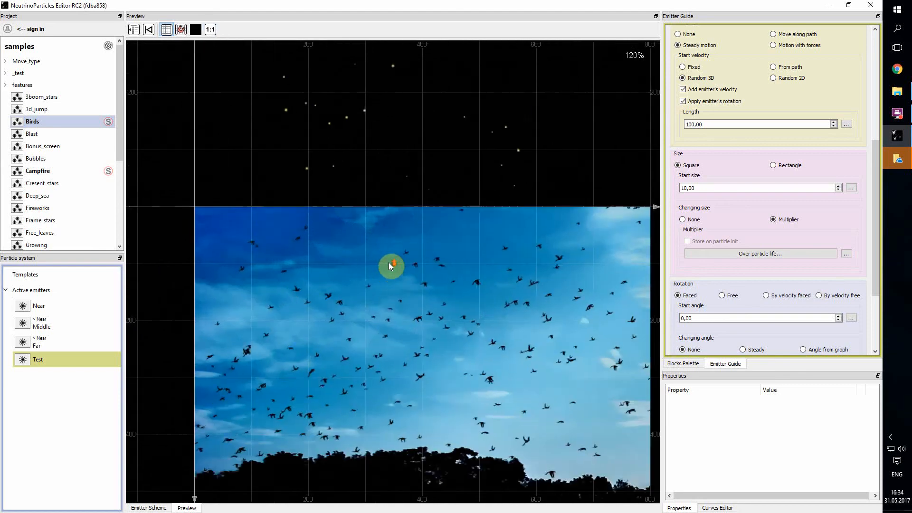
scroll(389, 265, down, 1)
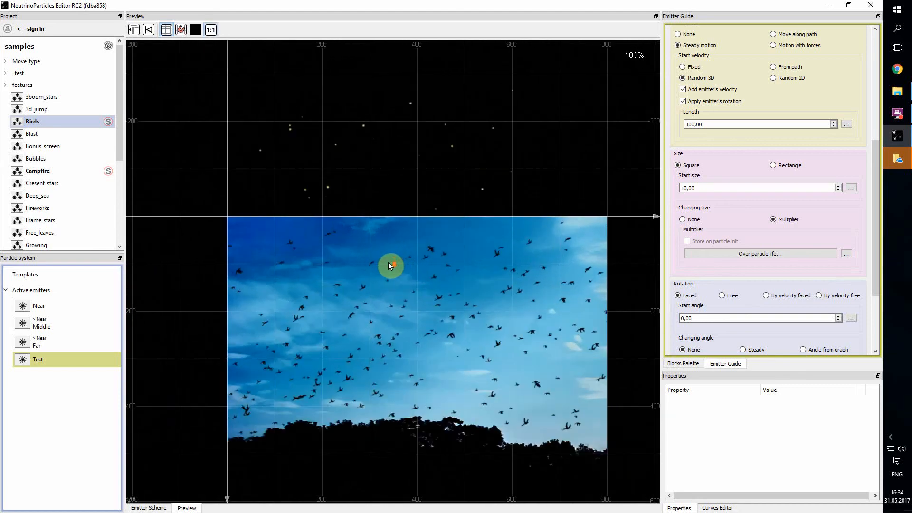
click(165, 31)
click(165, 32)
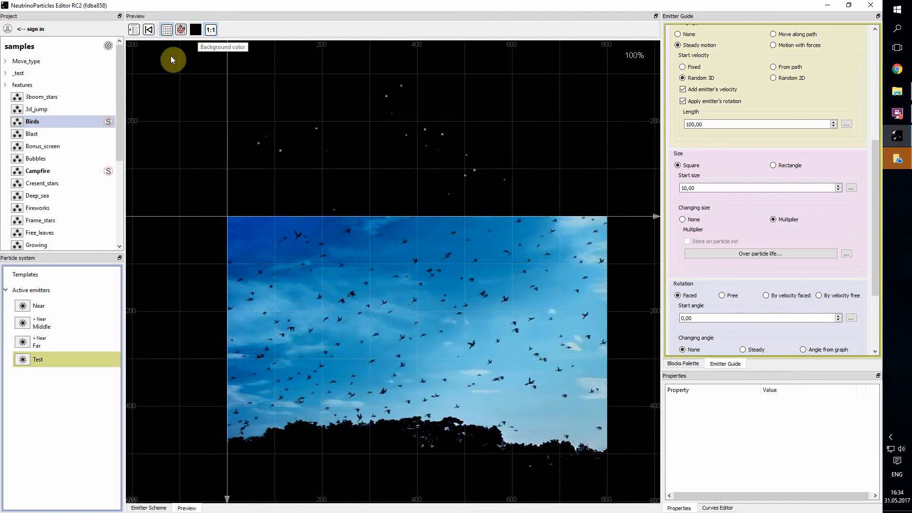
click(134, 30)
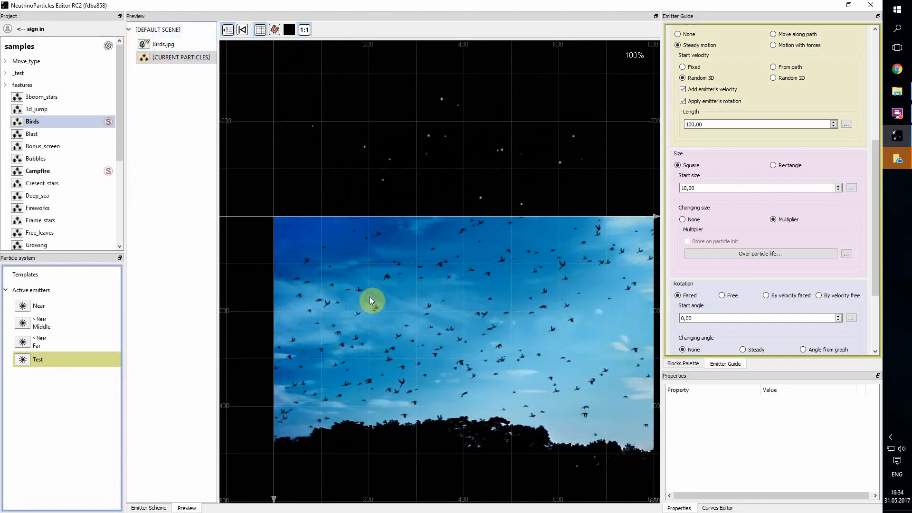
Add Frame_stars.png as a scene image, order it last, and move it to the lower middle
drag(369, 300, 345, 237)
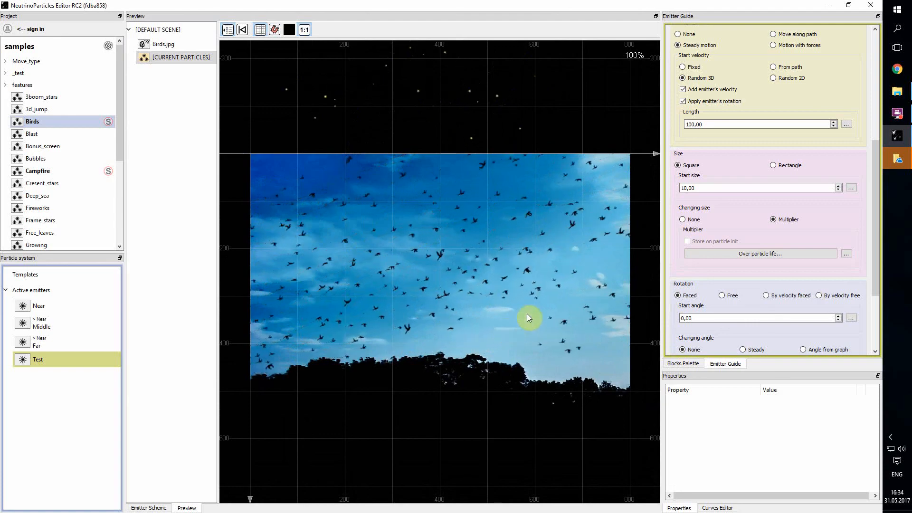
click(185, 30)
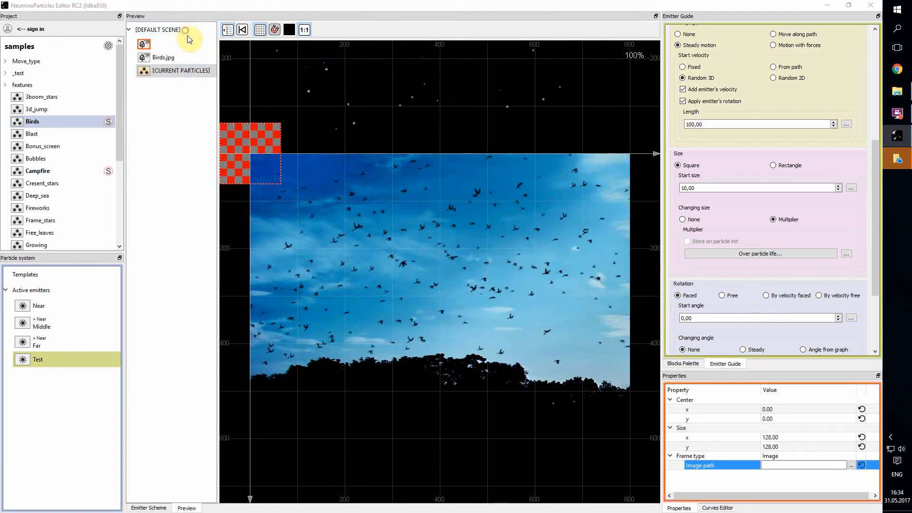
click(309, 136)
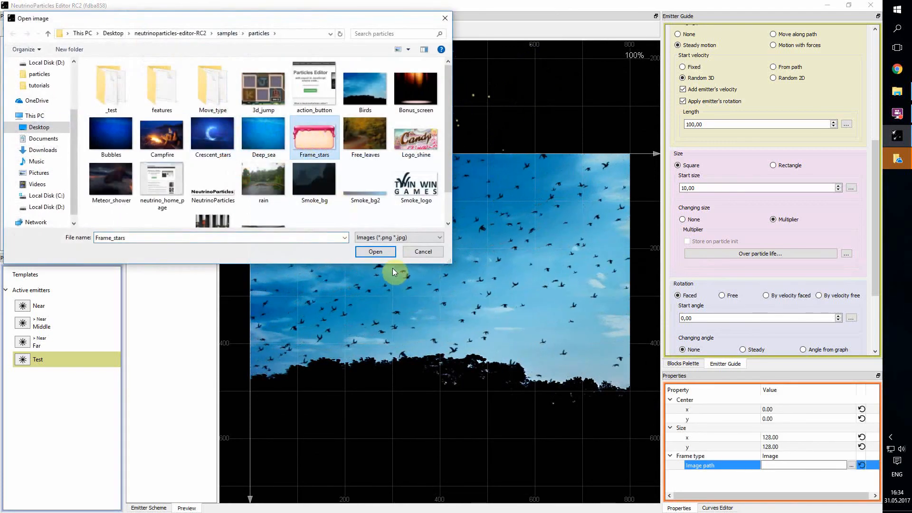
click(376, 251)
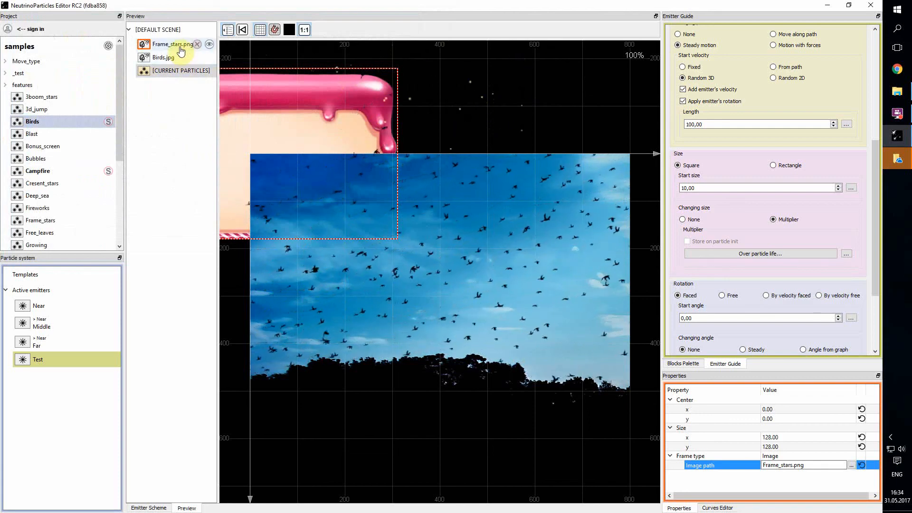
drag(181, 48, 179, 74)
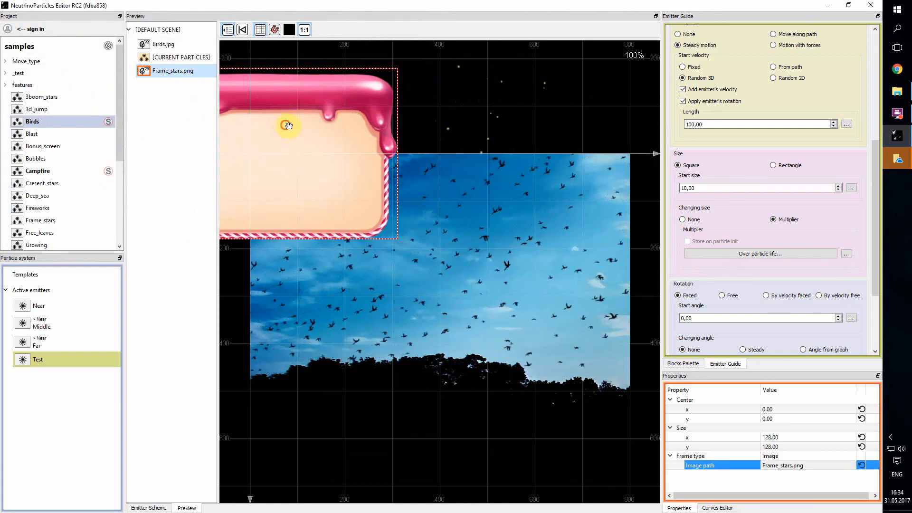
drag(288, 125, 469, 304)
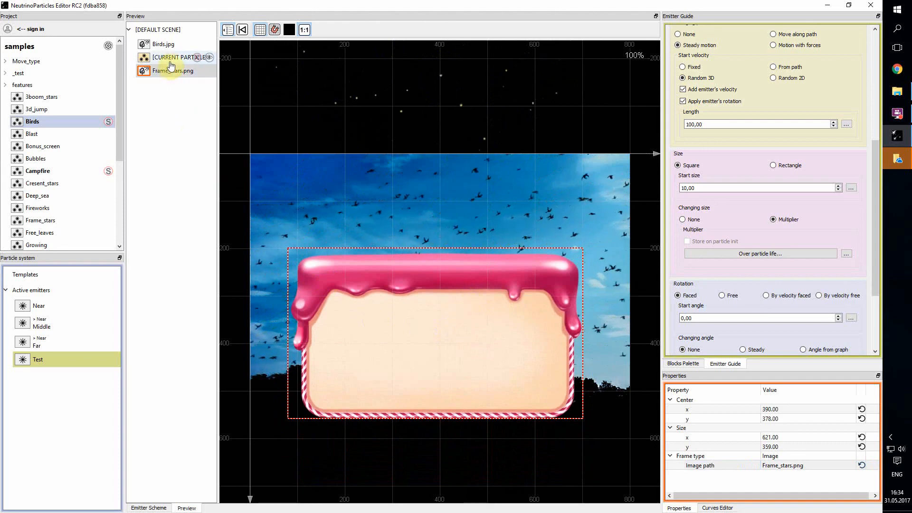